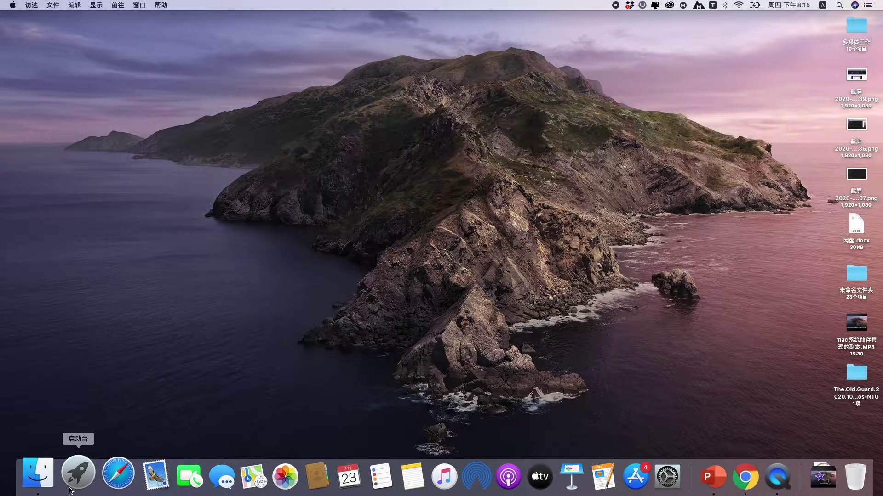
Launch iMovie and expand its window to full screen
{"action": "left_click", "coordinate": [76, 474]}
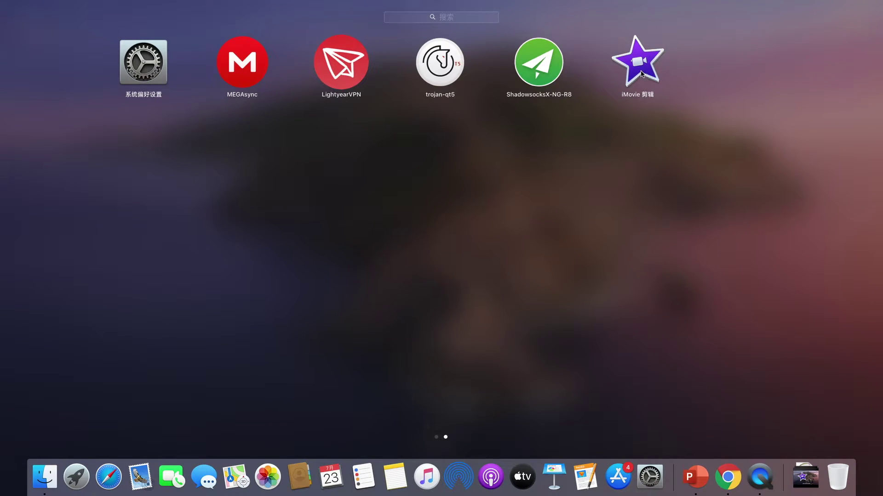
{"action": "left_click", "coordinate": [641, 61]}
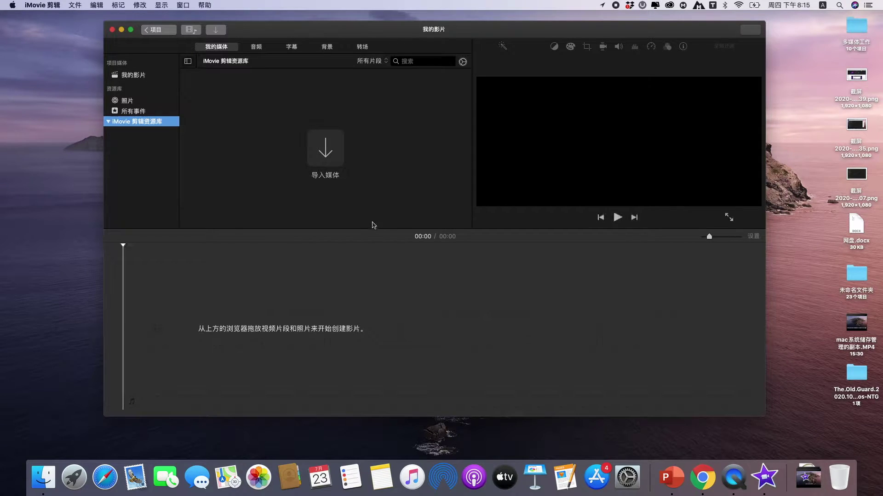
{"action": "left_click", "coordinate": [131, 29]}
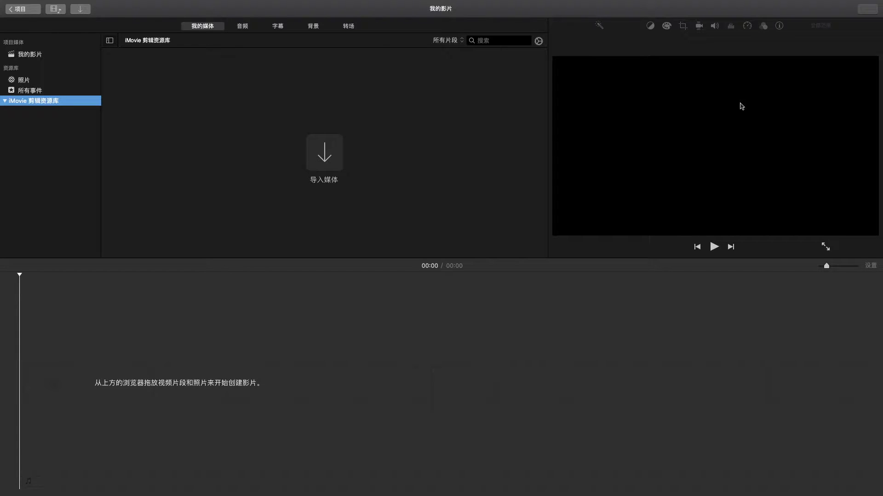
{"action": "left_click", "coordinate": [282, 368]}
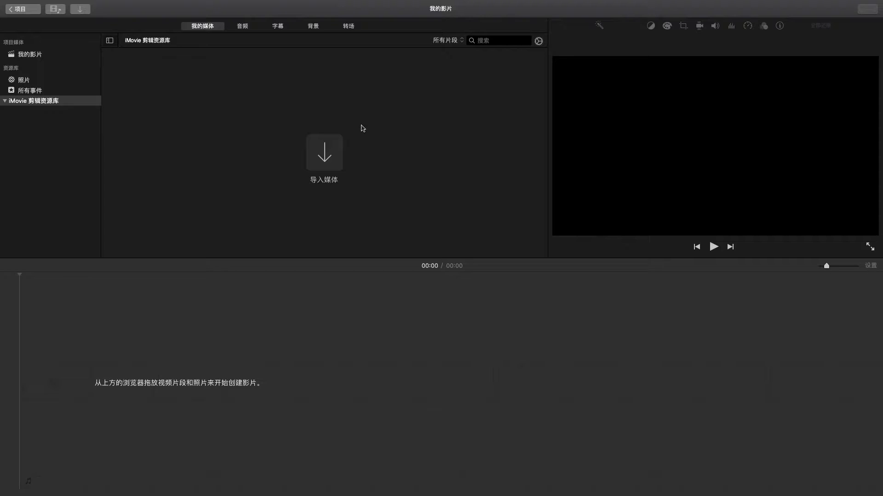
Open the audio library and play a short preview of the track "Where I am From"
{"action": "left_click", "coordinate": [247, 30]}
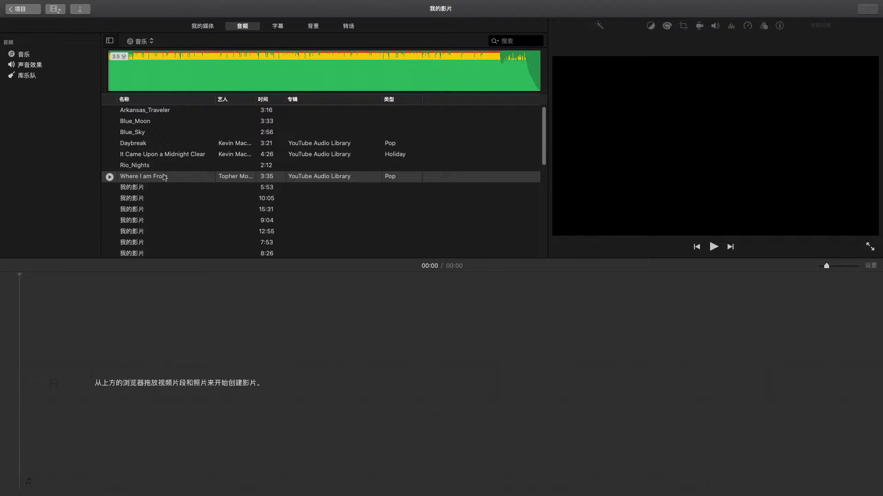
{"action": "left_click", "coordinate": [109, 178]}
{"action": "left_click", "coordinate": [110, 177]}
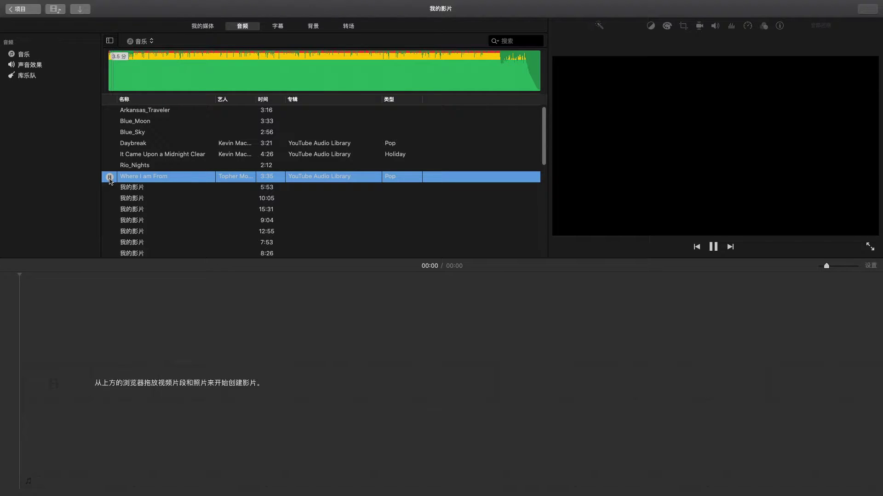
{"action": "left_click", "coordinate": [110, 178]}
{"action": "left_click", "coordinate": [231, 284]}
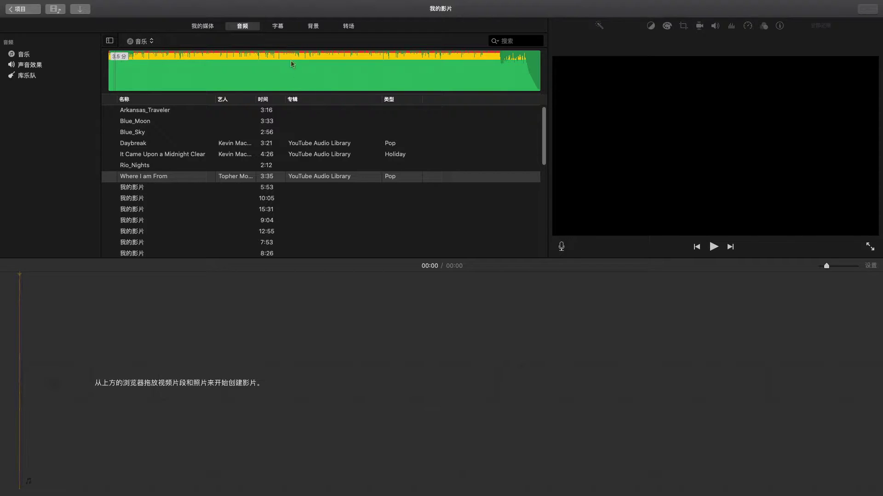
Browse the title styles, including the expand, lower-third reveal and line designs
{"action": "left_click", "coordinate": [279, 30]}
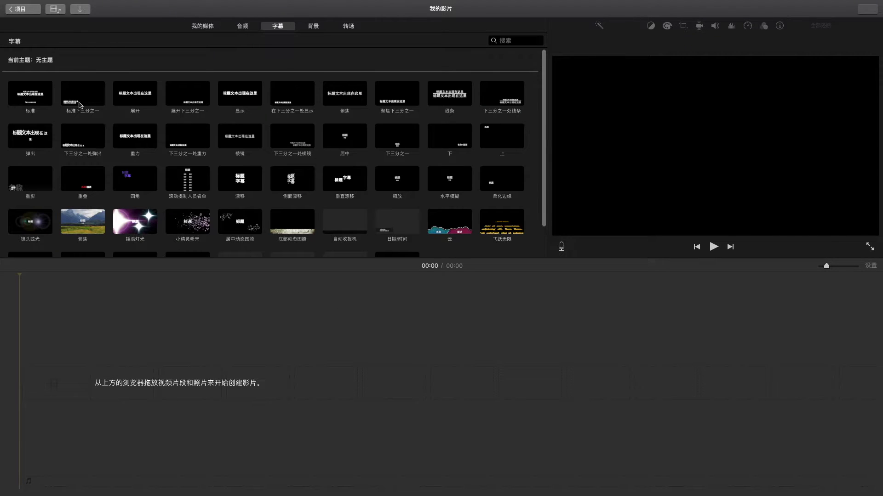
{"action": "left_click", "coordinate": [136, 96]}
{"action": "left_click", "coordinate": [198, 97]}
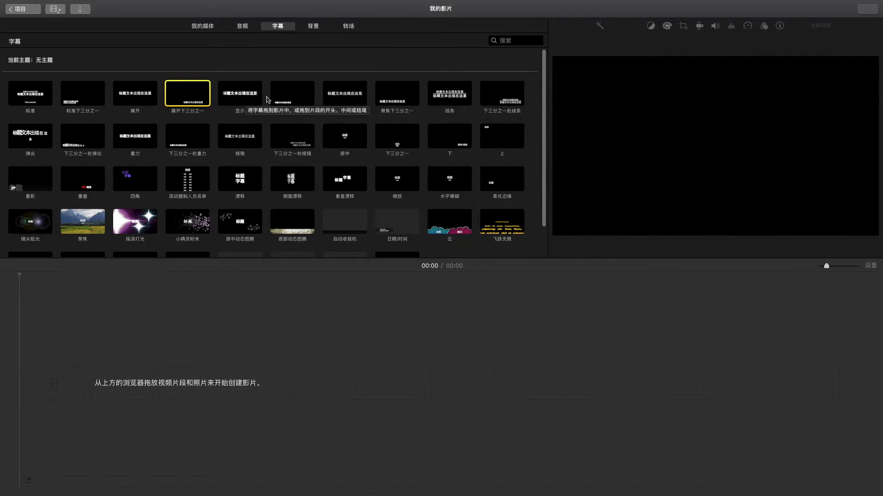
{"action": "left_click", "coordinate": [297, 100]}
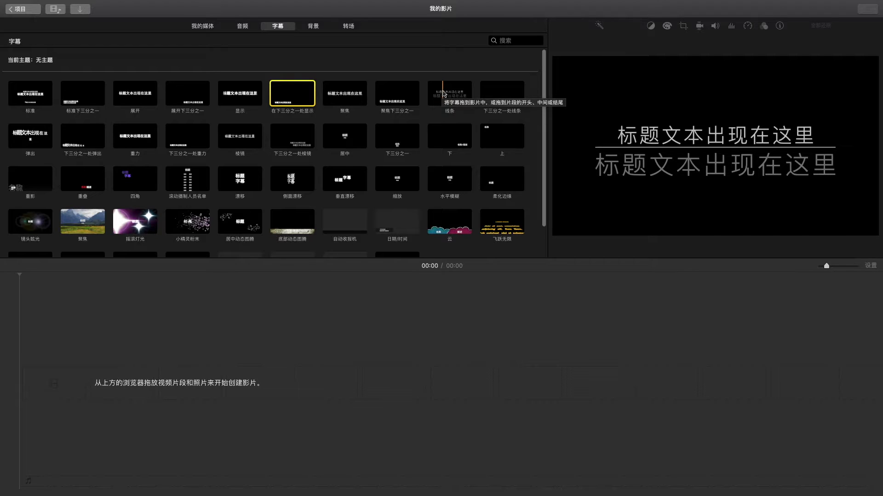
{"action": "left_click", "coordinate": [209, 364]}
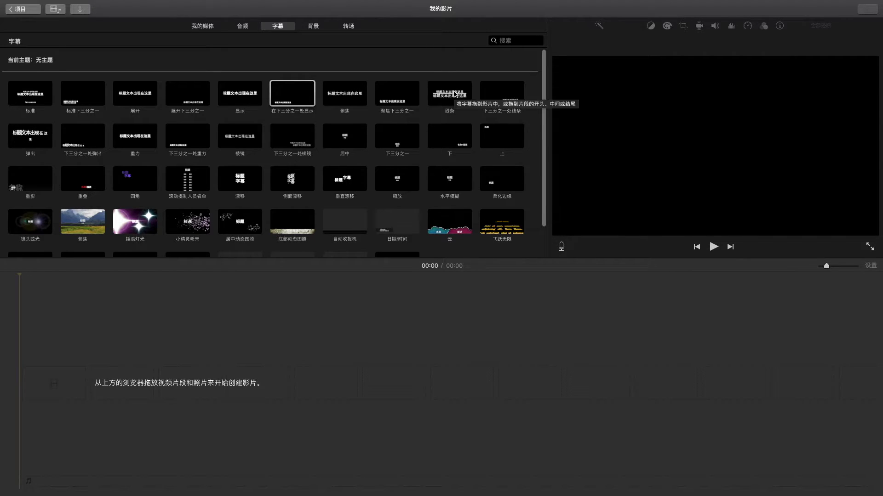
Look through the backgrounds and transitions, and return to the media library in a windowed view
{"action": "left_click", "coordinate": [313, 26]}
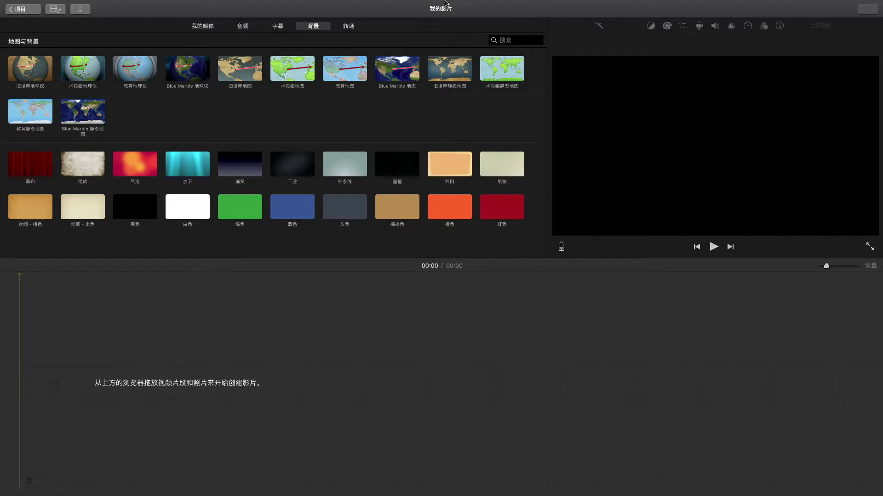
{"action": "left_click", "coordinate": [350, 30]}
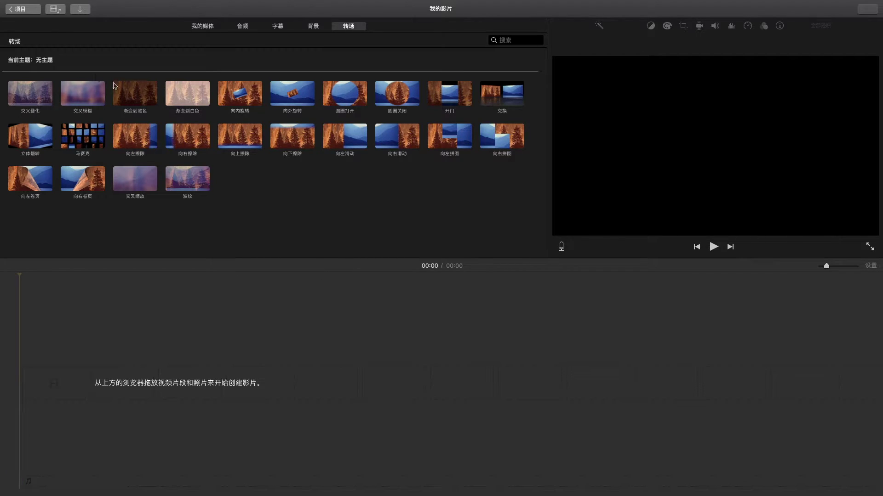
{"action": "key", "text": "super+1"}
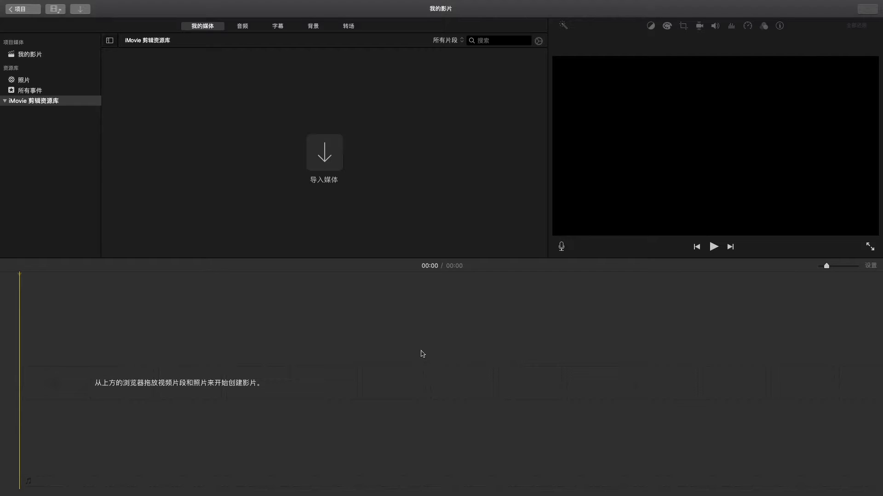
{"action": "key", "text": "ctrl+super+f"}
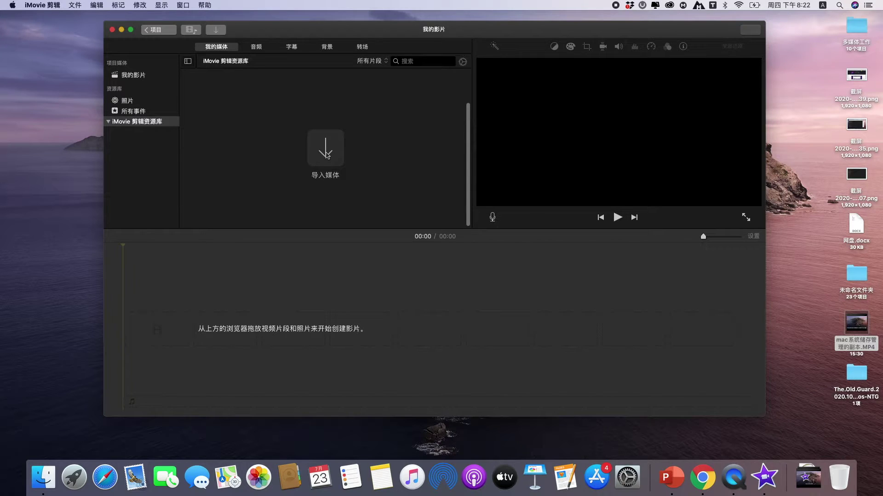
Import the video mac系统储存管理的副本.MP4 from the desktop folder into the project media
{"action": "left_click", "coordinate": [325, 153]}
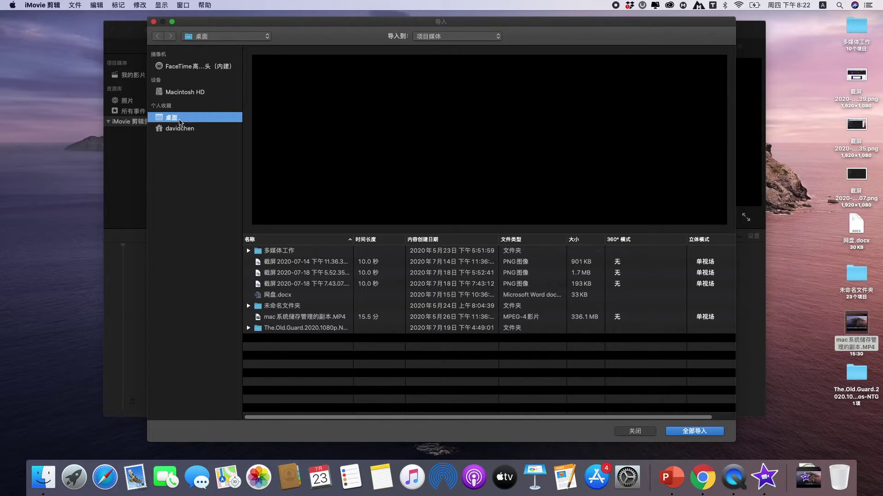
{"action": "left_click", "coordinate": [309, 318]}
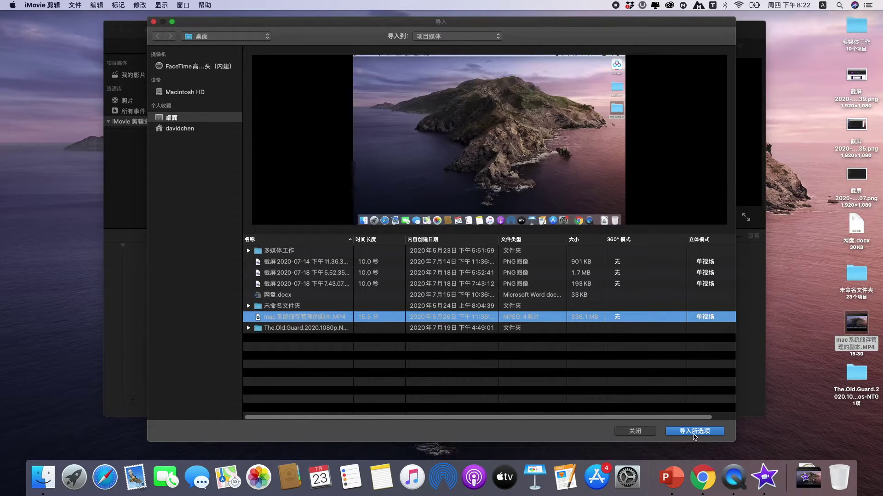
{"action": "left_click", "coordinate": [702, 434]}
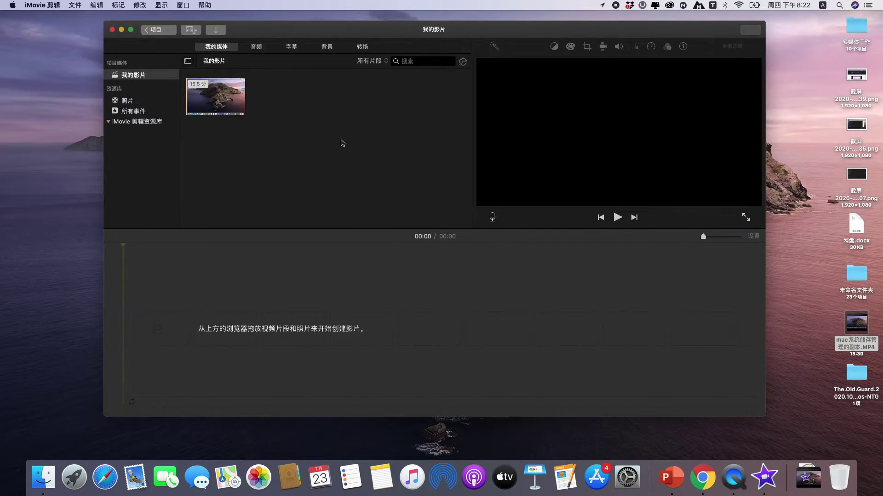
Preview the imported clip in the viewer and at full-screen size
{"action": "left_click", "coordinate": [218, 103]}
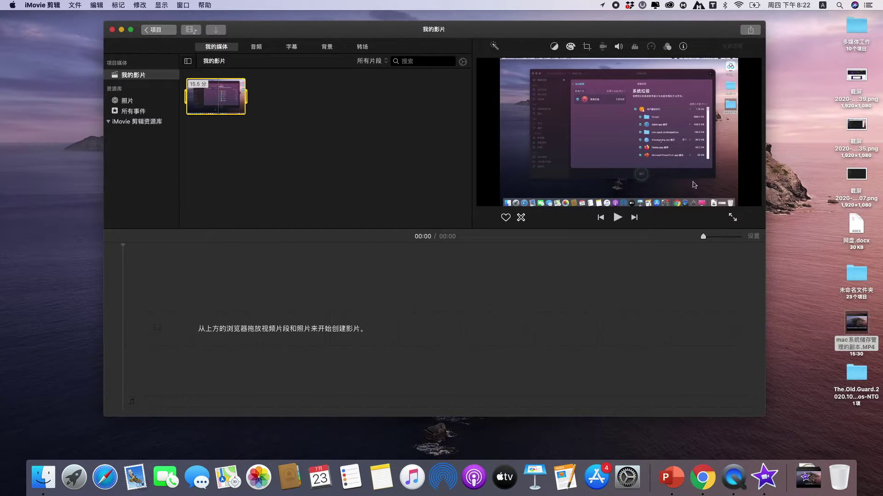
{"action": "left_click", "coordinate": [493, 90]}
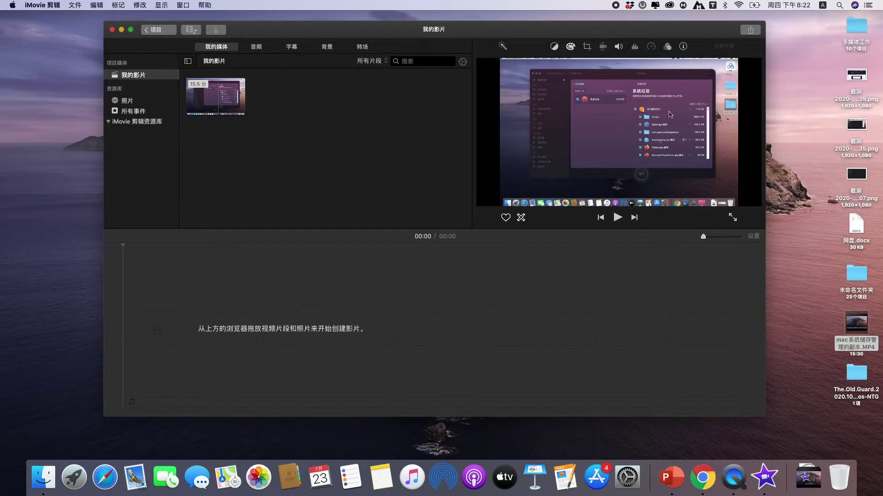
{"action": "left_click", "coordinate": [617, 218]}
{"action": "left_click", "coordinate": [618, 222]}
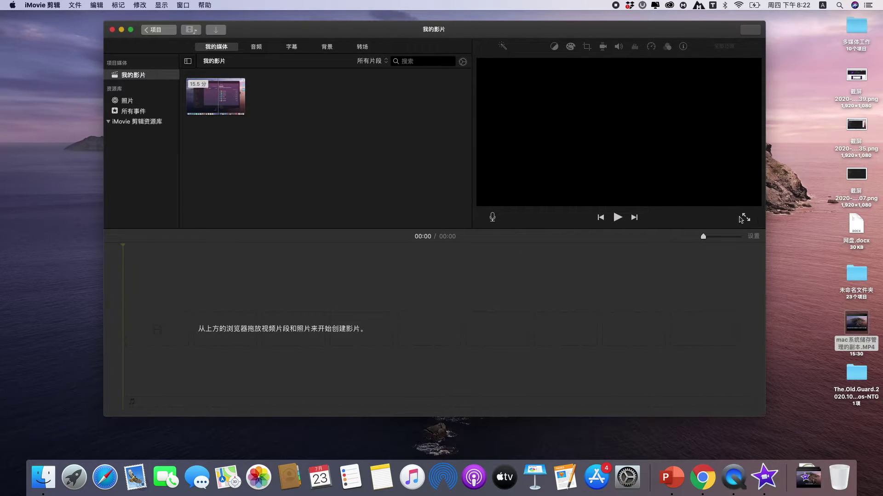
{"action": "left_click", "coordinate": [232, 100]}
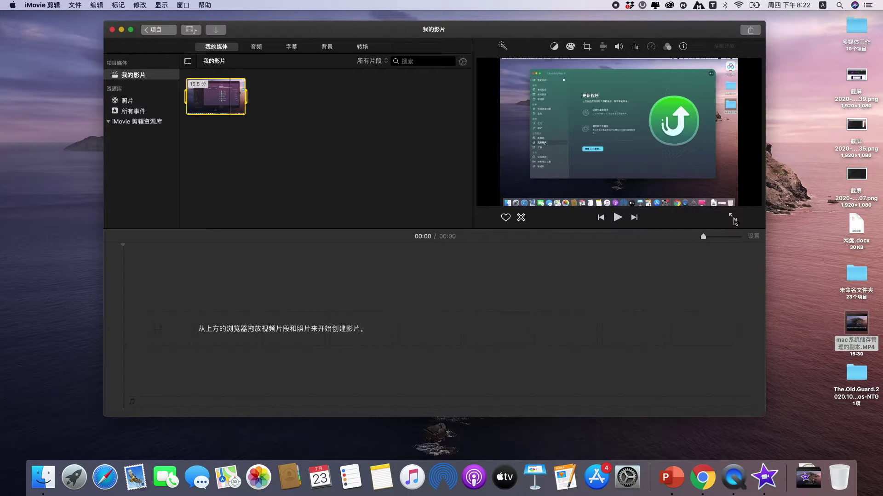
{"action": "left_click", "coordinate": [731, 217]}
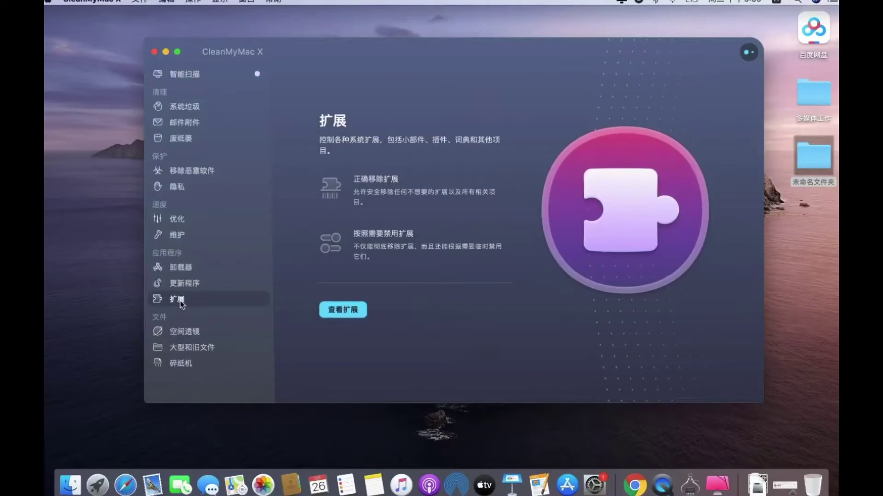
{"action": "key", "text": "Escape"}
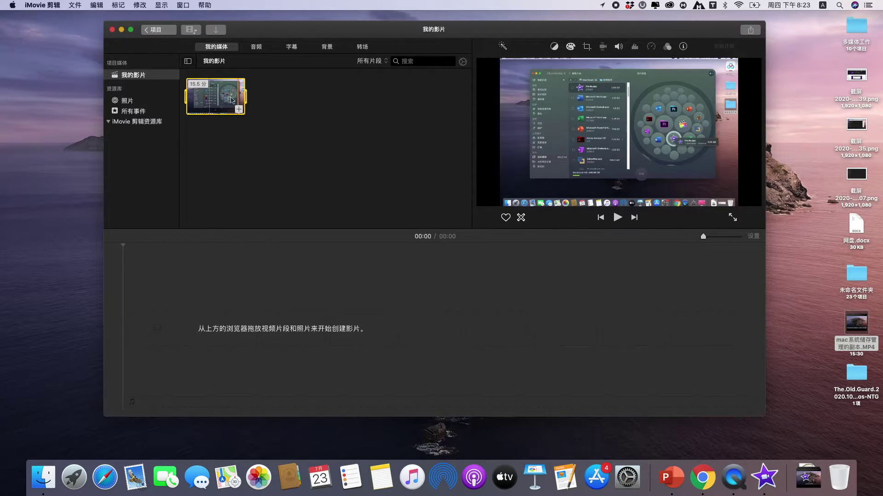
Delete the imported clip from the event and the iMovie library
{"action": "right_click", "coordinate": [231, 94]}
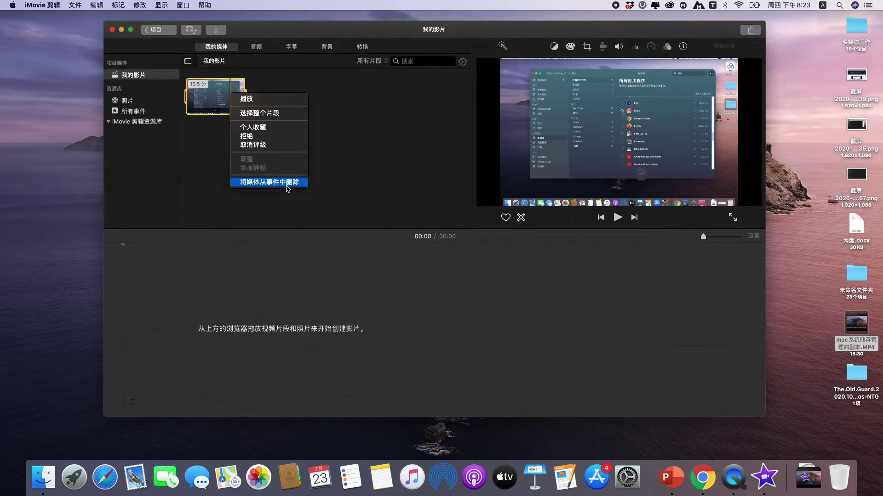
{"action": "left_click", "coordinate": [287, 183]}
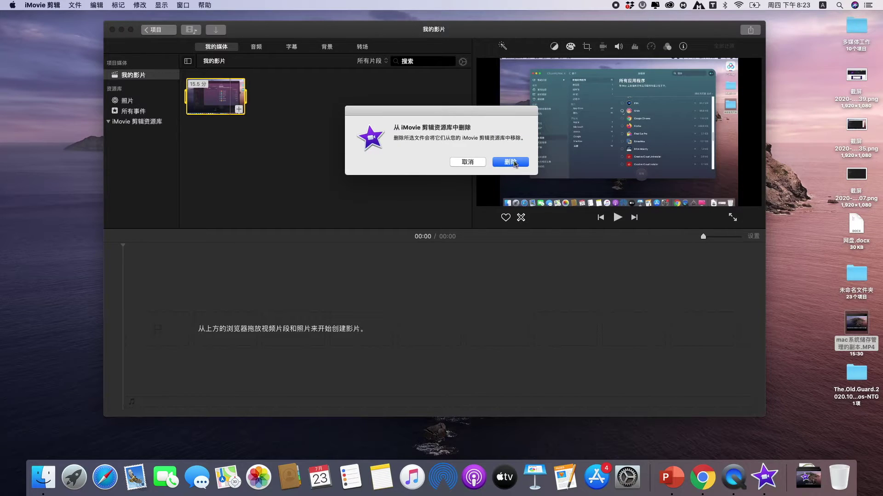
{"action": "left_click", "coordinate": [510, 163]}
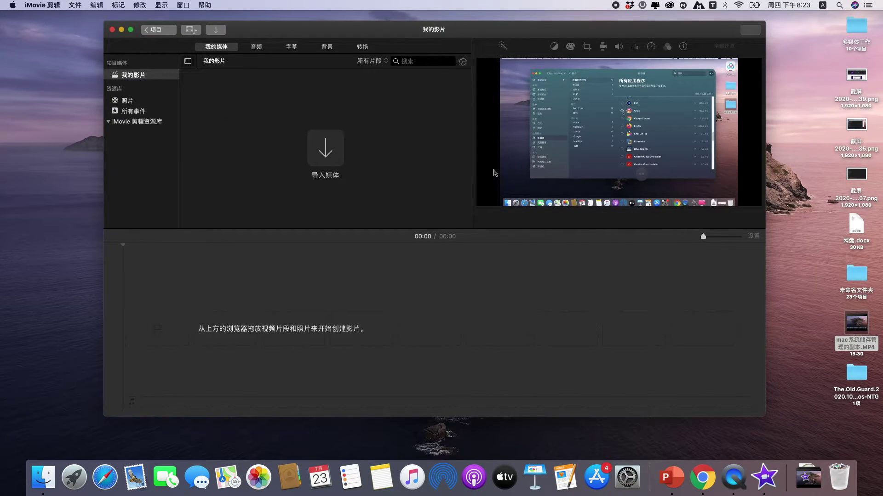
Add the desktop video mac系统储存管理的副本.MP4 directly to the project timeline
{"action": "left_click", "coordinate": [510, 302]}
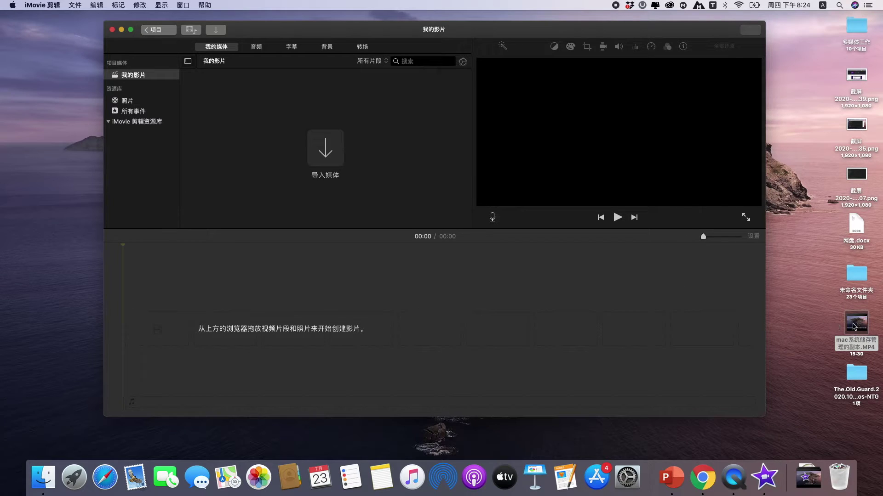
{"action": "left_click_drag", "start_coordinate": [855, 327], "coordinate": [197, 322]}
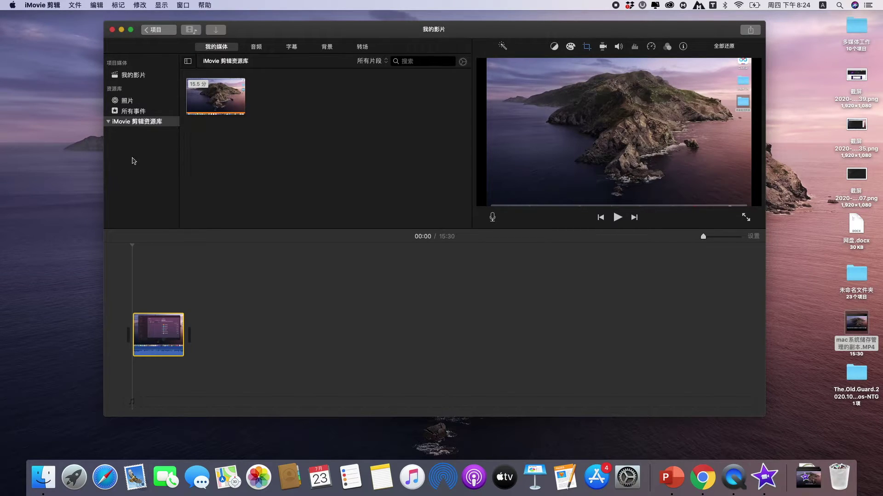
Create a new event in the iMovie library and accept its suggested name
{"action": "right_click", "coordinate": [144, 125]}
{"action": "left_click", "coordinate": [154, 126]}
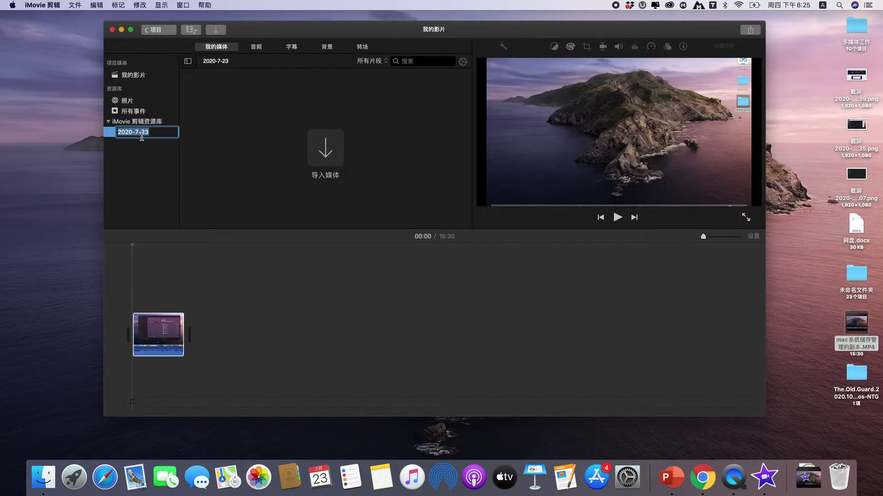
{"action": "key", "text": "Return"}
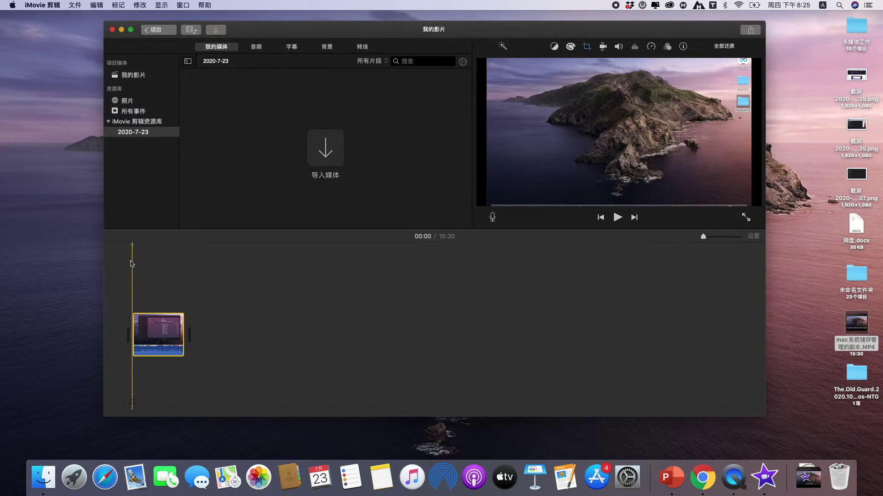
Enlarge the timeline scale of the video clip and examine its frames along the timeline
{"action": "left_click", "coordinate": [156, 331]}
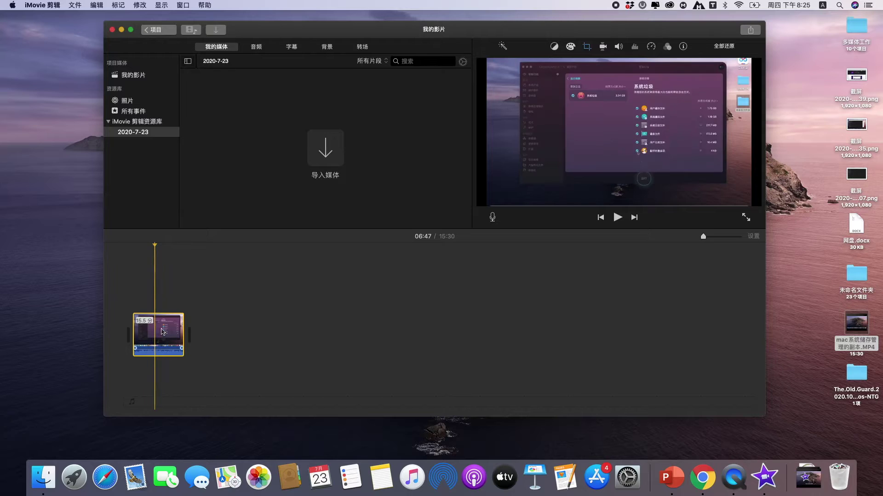
{"action": "left_click", "coordinate": [163, 331]}
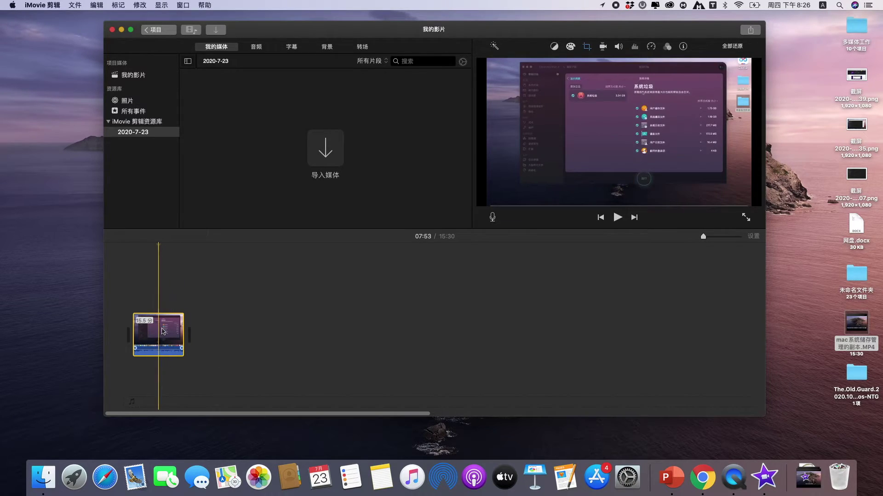
{"action": "left_click", "coordinate": [163, 331]}
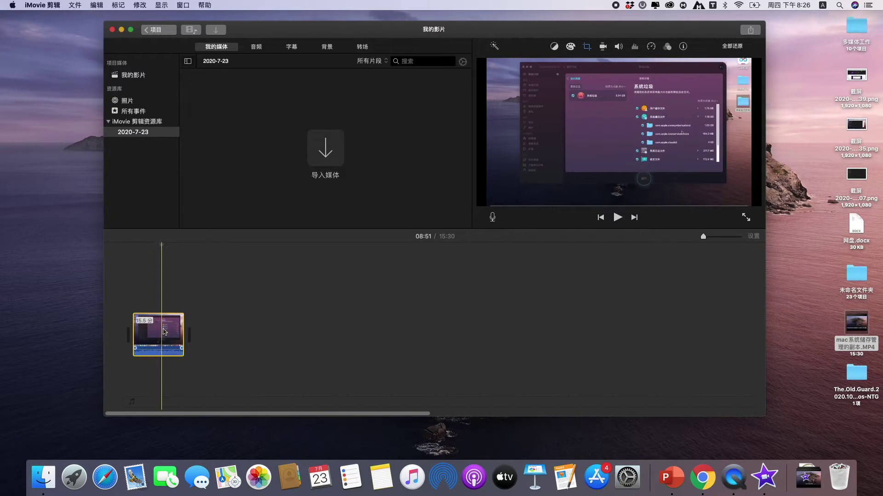
{"action": "key", "text": "super+equal"}
{"action": "scroll", "coordinate": [153, 331], "scroll_direction": "right", "scroll_amount": 5}
{"action": "scroll", "coordinate": [153, 331], "scroll_direction": "left", "scroll_amount": 10}
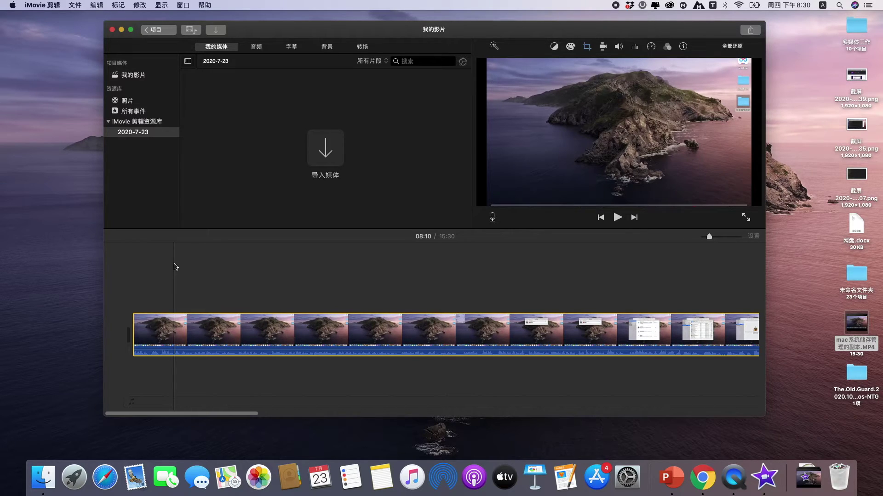
Split the video clip at about 00:19 and again about 20 seconds further along, and delete the segment between the cuts
{"action": "key", "text": "space"}
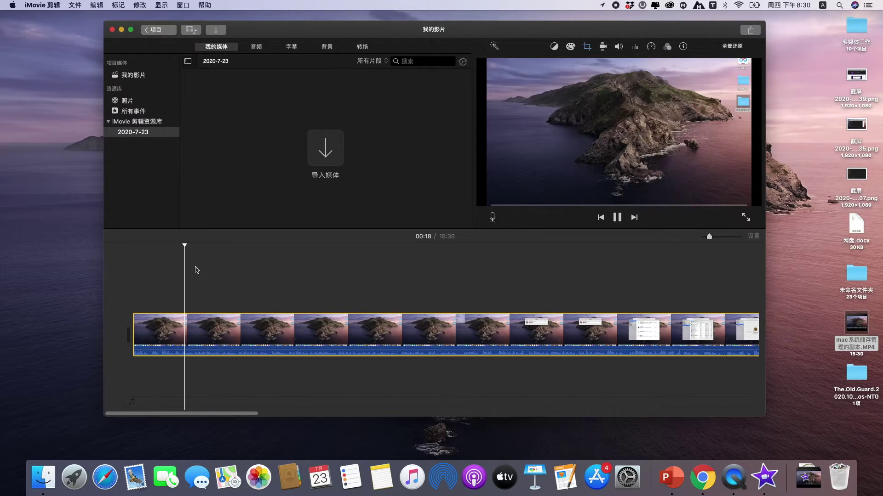
{"action": "key", "text": "space"}
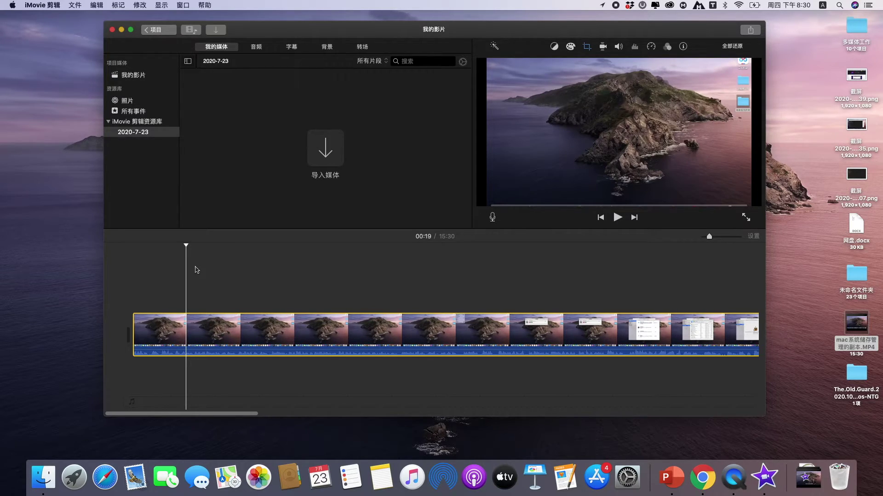
{"action": "left_click", "coordinate": [197, 271]}
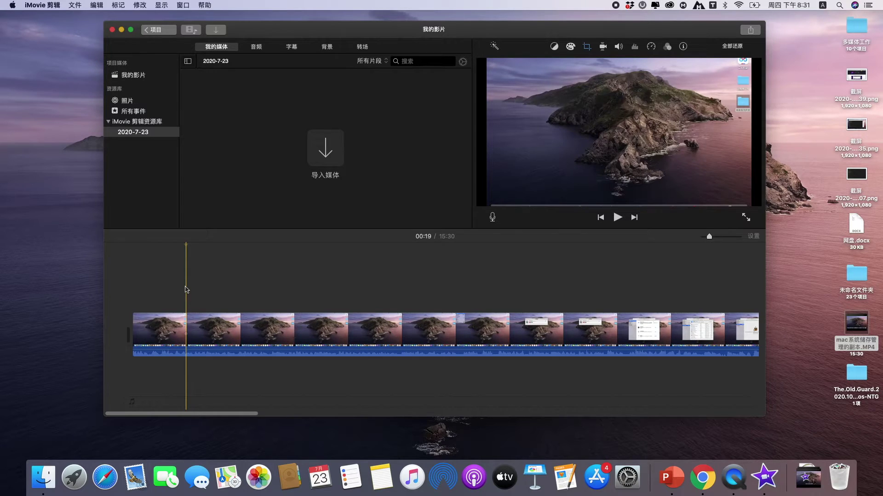
{"action": "key", "text": "super+b"}
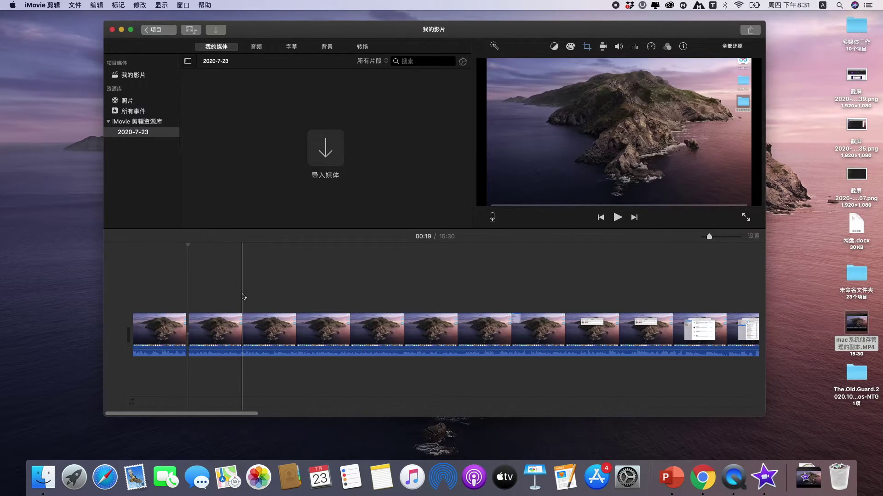
{"action": "key", "text": "super+b"}
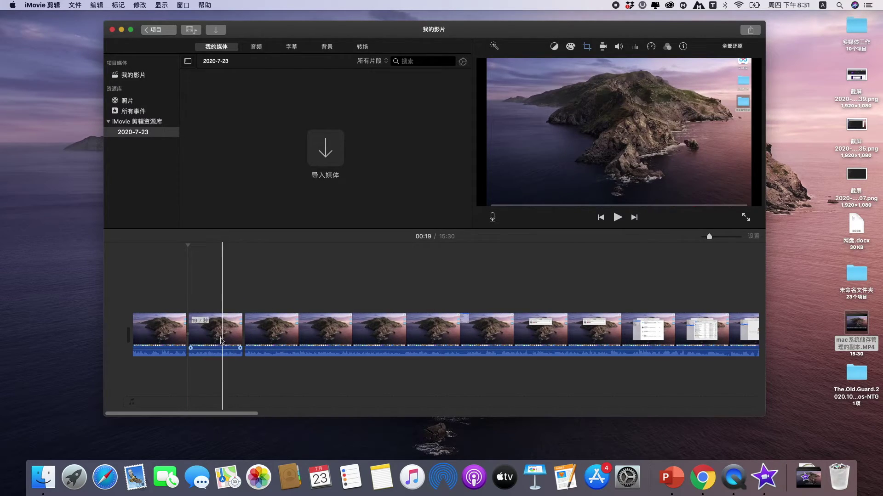
{"action": "left_click", "coordinate": [222, 327]}
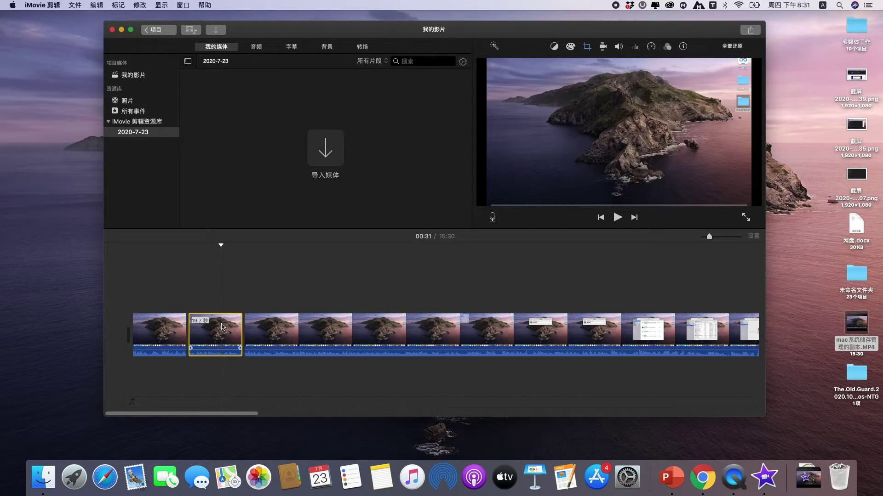
{"action": "key", "text": "Delete"}
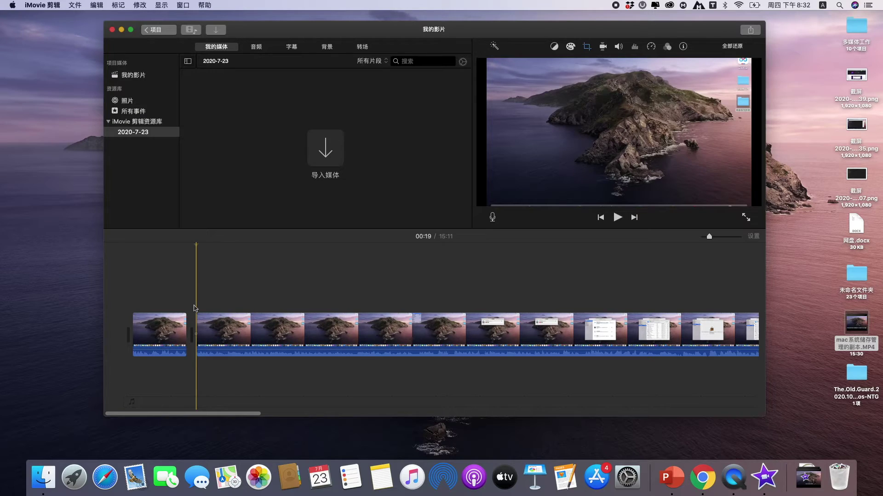
Add the song Where I am From from the music library as background audio at the start of the timeline
{"action": "left_click", "coordinate": [257, 47]}
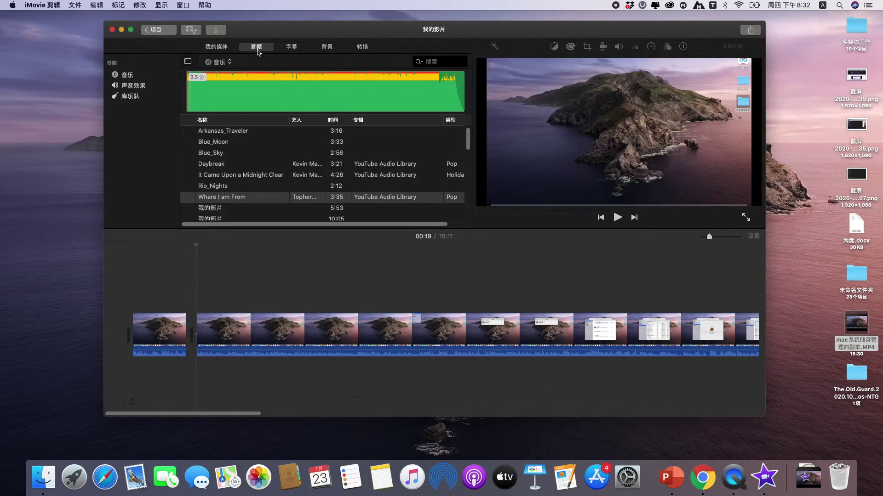
{"action": "left_click", "coordinate": [235, 200]}
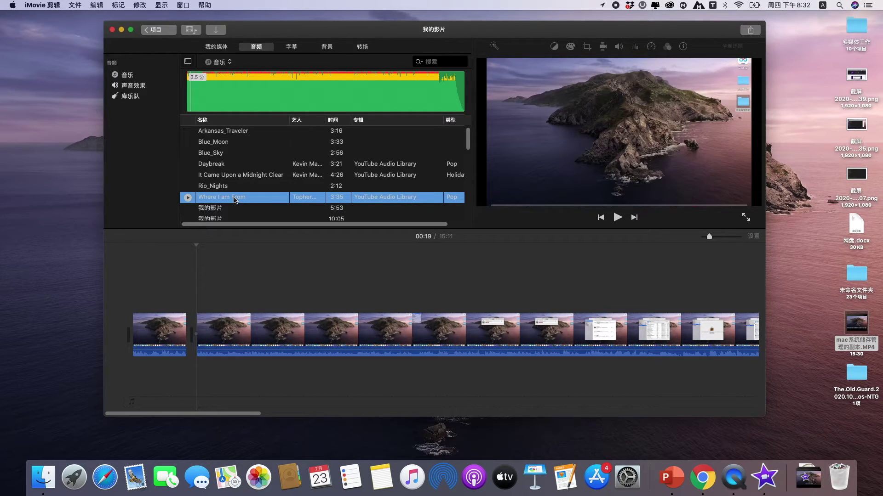
{"action": "left_click_drag", "start_coordinate": [235, 200], "coordinate": [133, 297]}
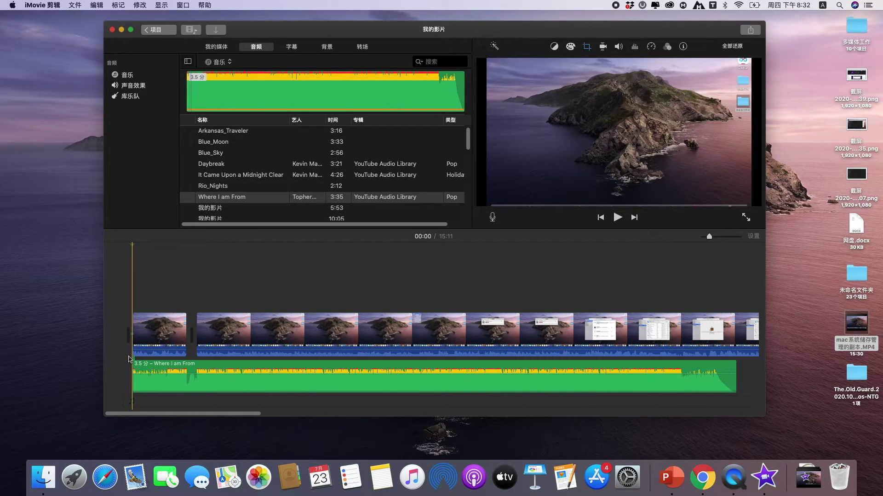
Play the project from the start and lower the volume of the Where I am From music clip
{"action": "key", "text": "space"}
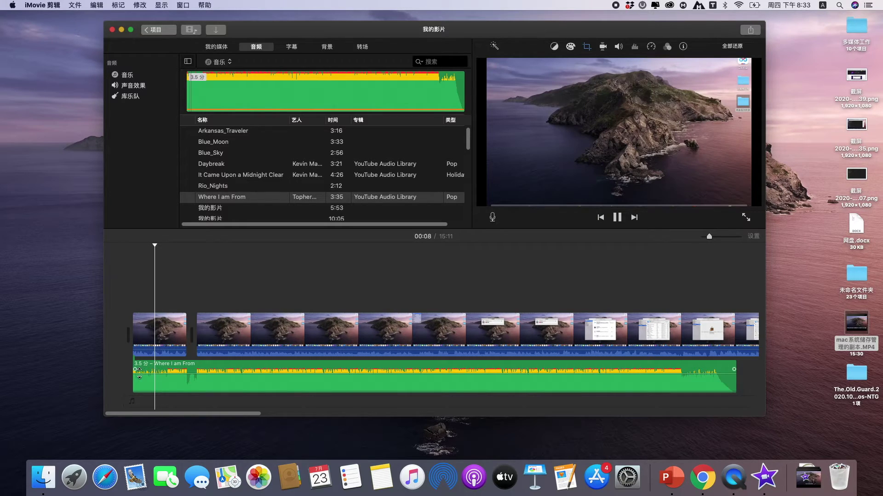
{"action": "left_click", "coordinate": [174, 373]}
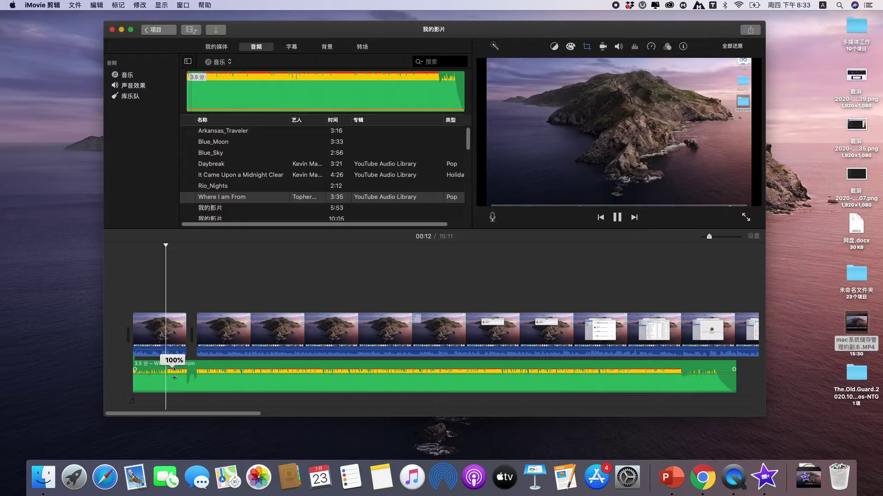
{"action": "left_click_drag", "start_coordinate": [174, 373], "coordinate": [174, 377]}
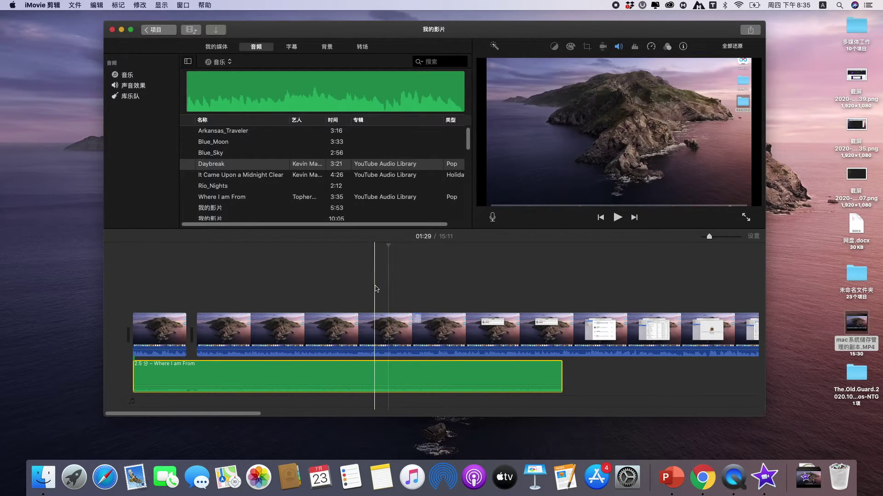
{"action": "left_click", "coordinate": [410, 289]}
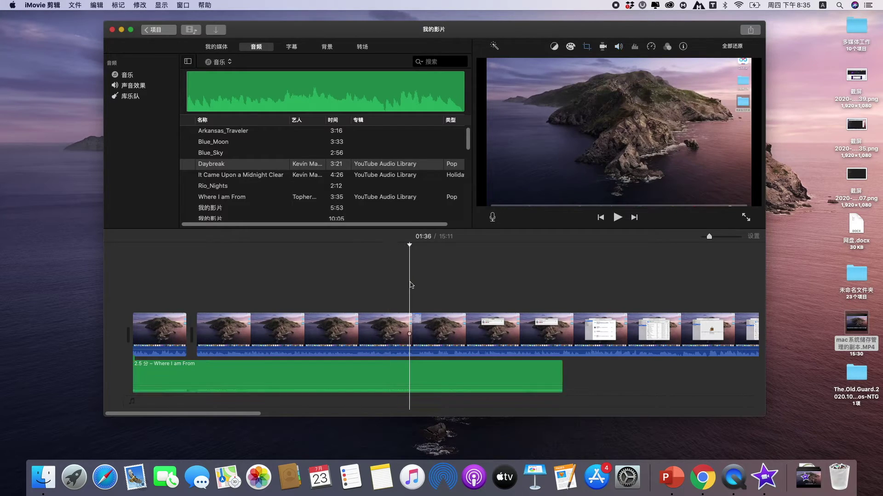
Add the 展开下三分之一 title above the start of the video and extend it to about 39 seconds
{"action": "left_click", "coordinate": [292, 47]}
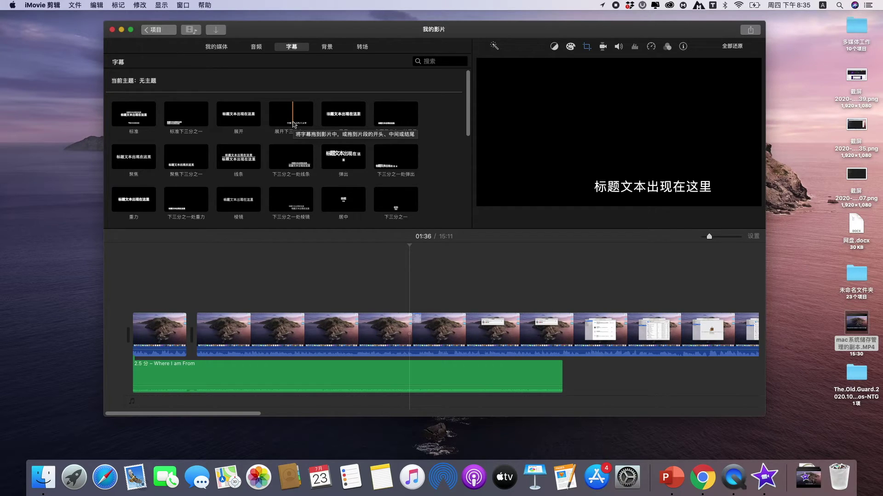
{"action": "left_click", "coordinate": [293, 123]}
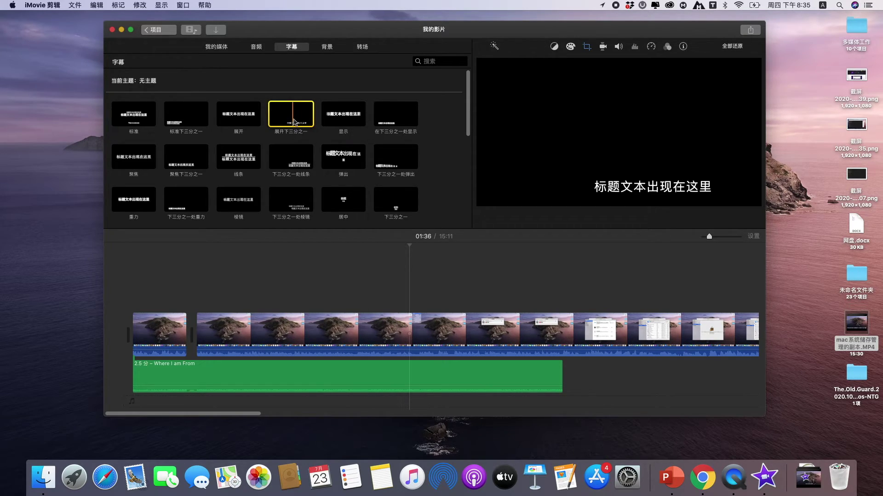
{"action": "left_click_drag", "start_coordinate": [231, 183], "coordinate": [134, 294]}
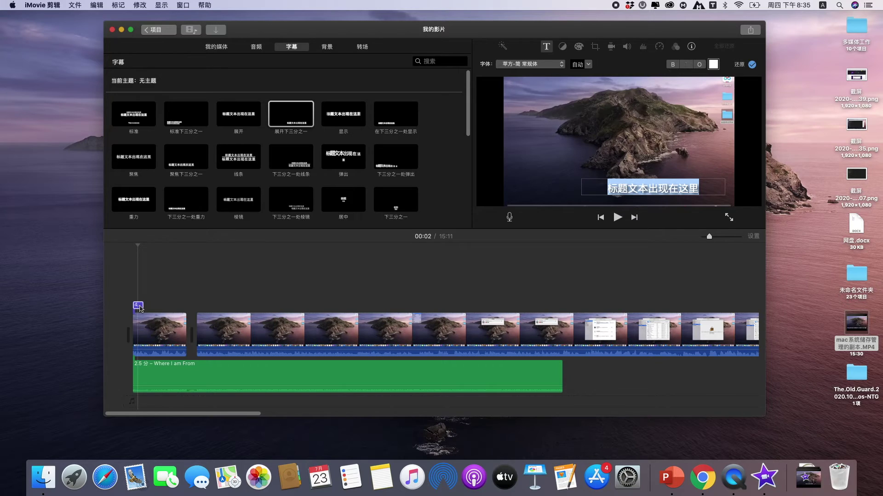
{"action": "left_click", "coordinate": [138, 307]}
{"action": "left_click_drag", "start_coordinate": [142, 308], "coordinate": [251, 310]}
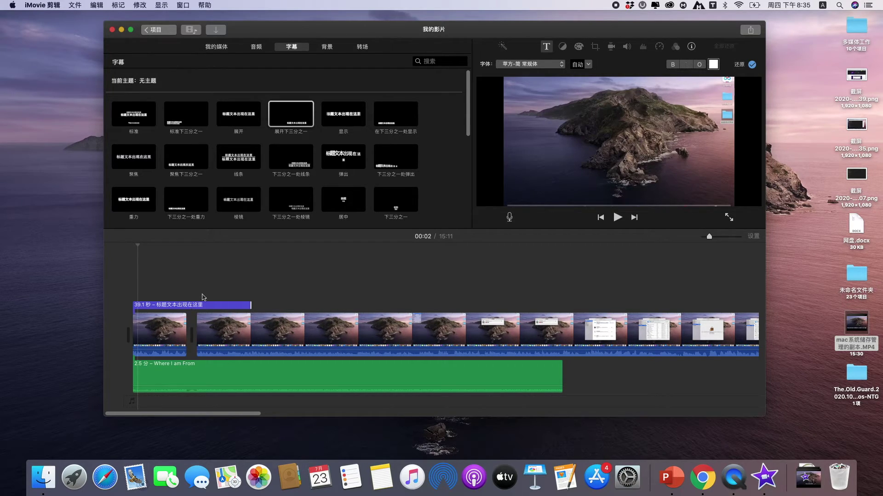
Replace the title's placeholder text with 视频效果 and play the project from the beginning to preview the title
{"action": "left_click", "coordinate": [192, 305]}
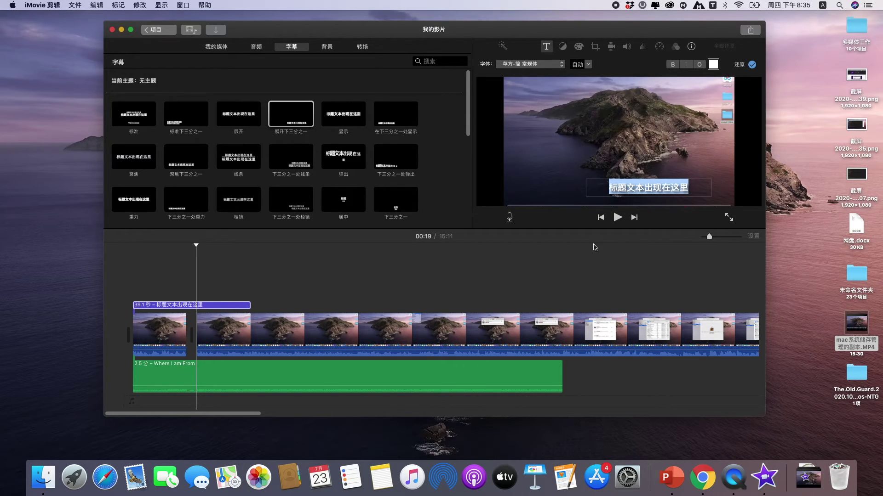
{"action": "left_click", "coordinate": [687, 189]}
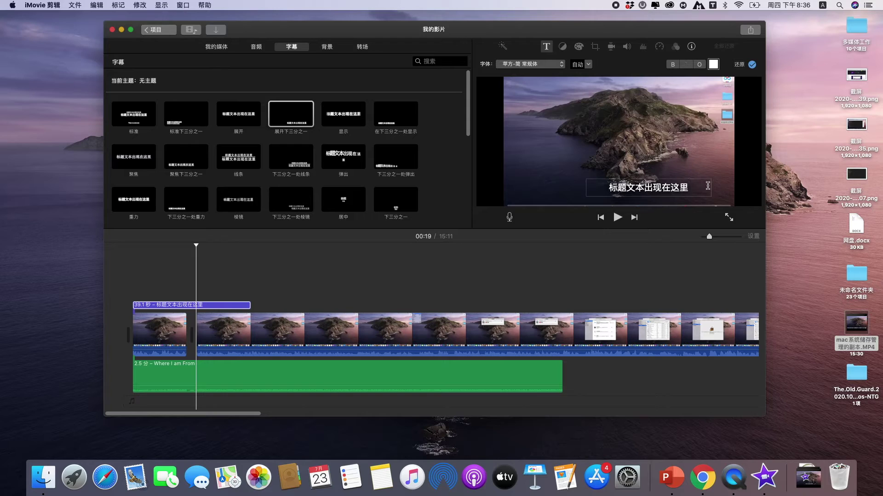
{"action": "key", "text": "BackSpace"}
{"action": "key", "text": "BackSpace"}
{"action": "key", "text": "BackSpace"}
{"action": "key", "text": "BackSpace"}
{"action": "key", "text": "BackSpace"}
{"action": "key", "text": "BackSpace"}
{"action": "key", "text": "BackSpace"}
{"action": "key", "text": "BackSpace"}
{"action": "key", "text": "BackSpace"}
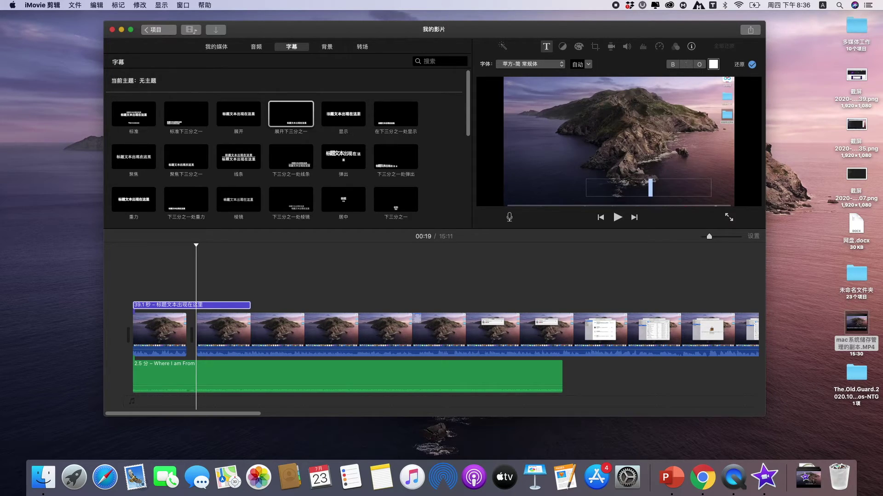
{"action": "type", "text": "shipin"}
{"action": "key", "text": "space"}
{"action": "type", "text": "xiaoguo"}
{"action": "key", "text": "space"}
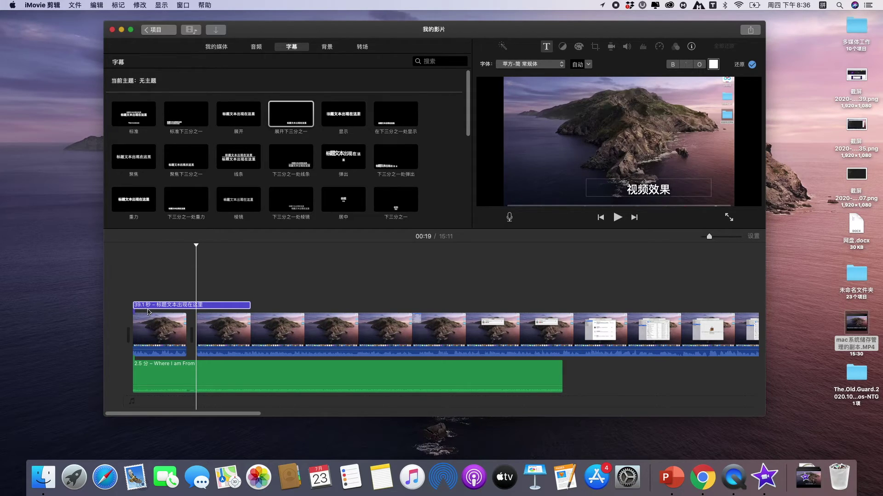
{"action": "left_click", "coordinate": [131, 256]}
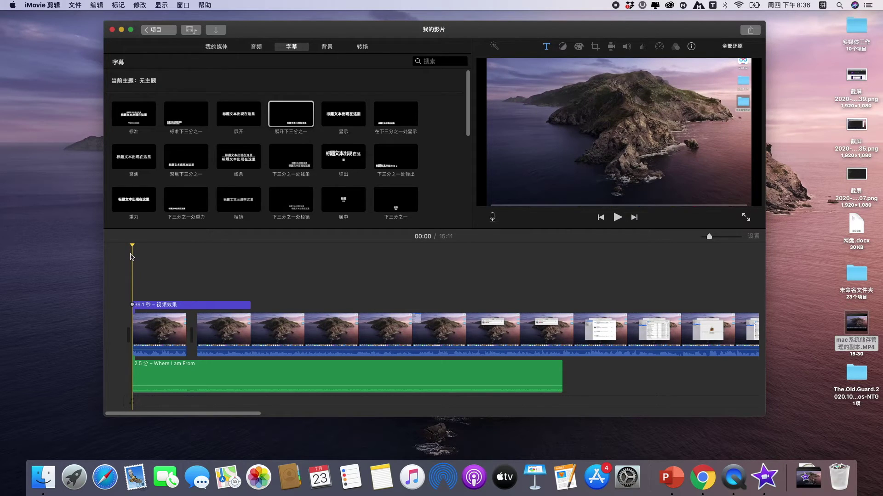
{"action": "key", "text": "space"}
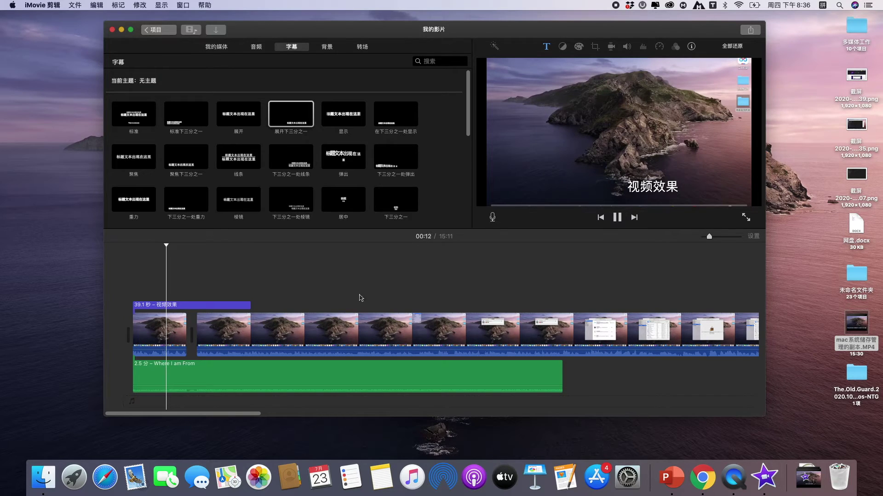
{"action": "left_click", "coordinate": [233, 270]}
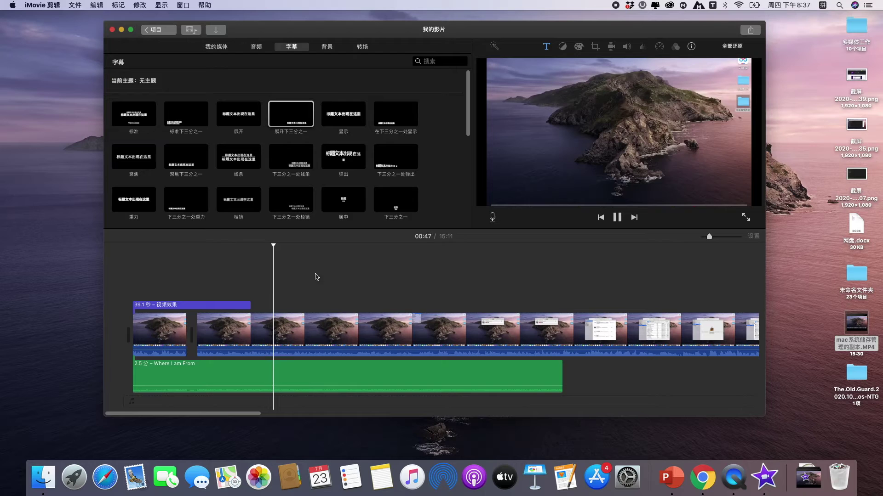
{"action": "key", "text": "space"}
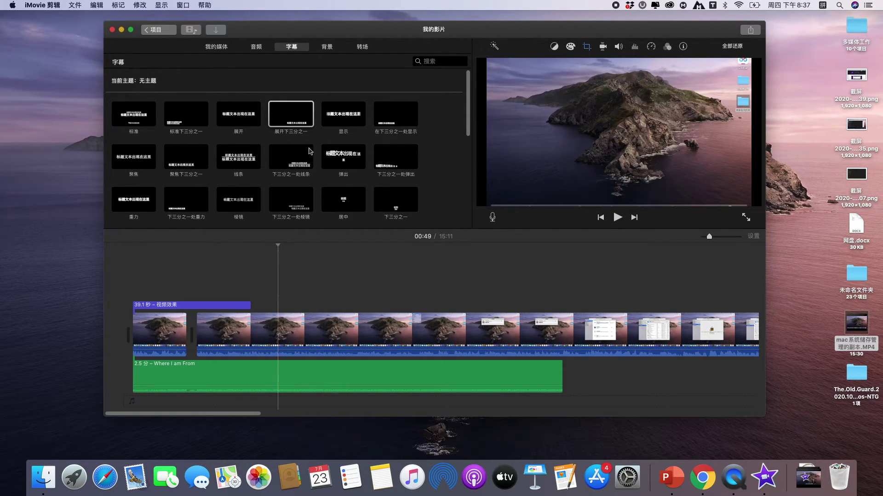
Place the 水下 background above the video at about 01:09, lengthen it at both ends, and preview it
{"action": "left_click", "coordinate": [327, 47]}
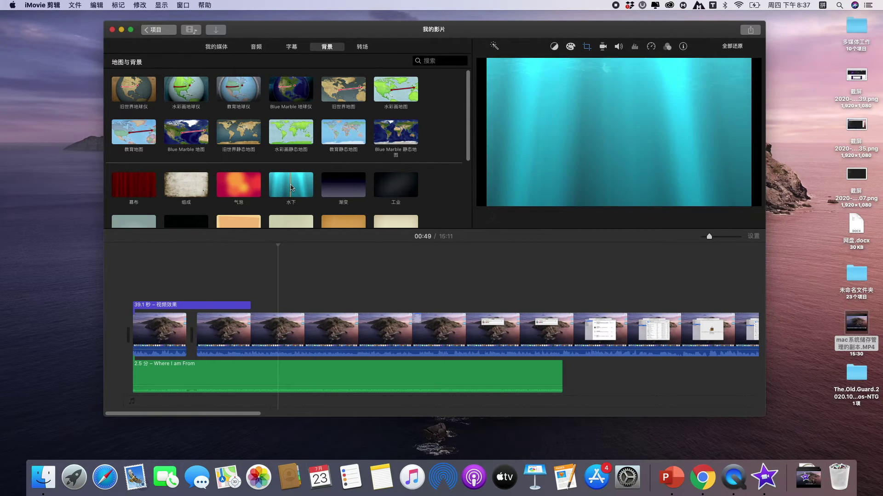
{"action": "left_click_drag", "start_coordinate": [290, 187], "coordinate": [331, 297]}
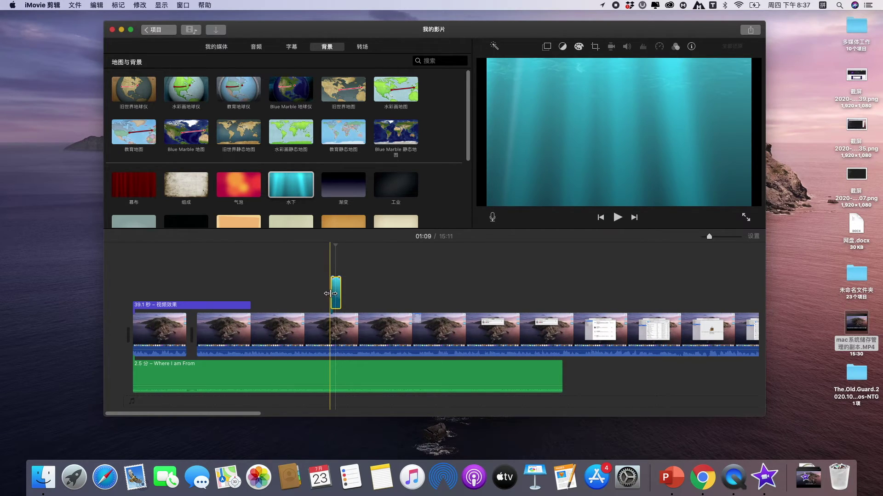
{"action": "left_click_drag", "start_coordinate": [330, 293], "coordinate": [355, 292]}
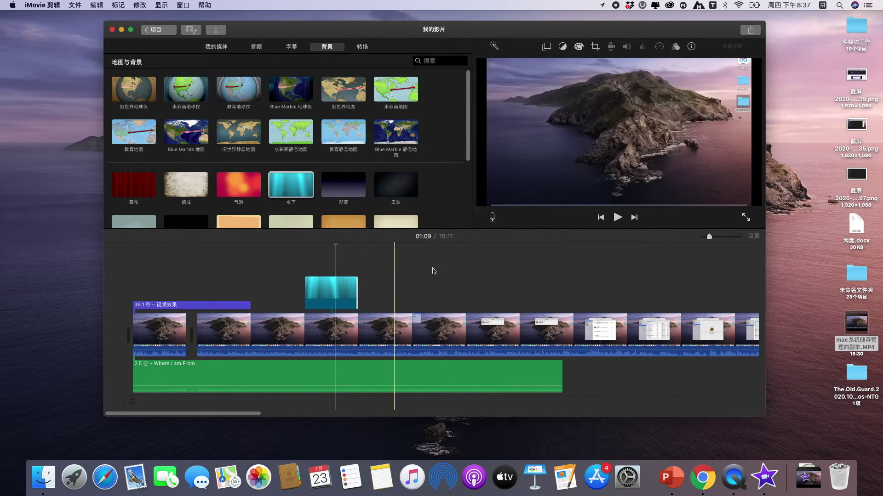
{"action": "left_click", "coordinate": [297, 284]}
{"action": "key", "text": "space"}
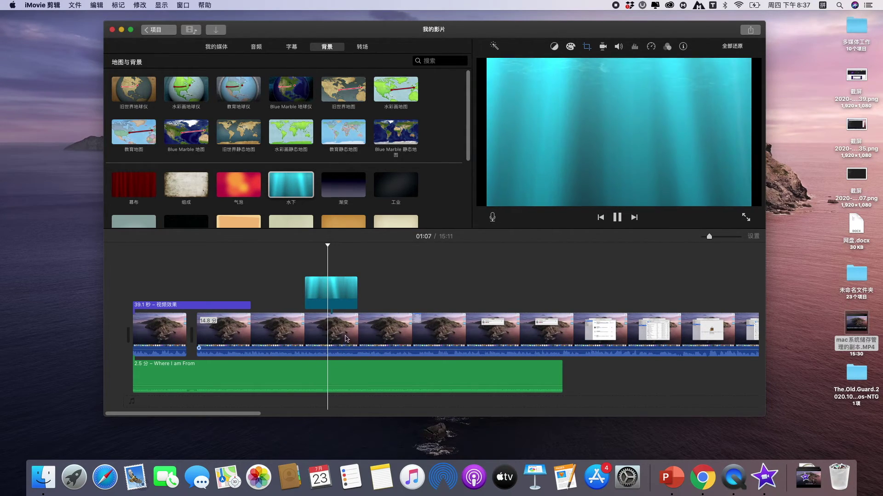
Lower the opacity of the 水下 cutaway clip so it is semi-transparent over the video, and preview it from about 00:56
{"action": "left_click", "coordinate": [323, 295]}
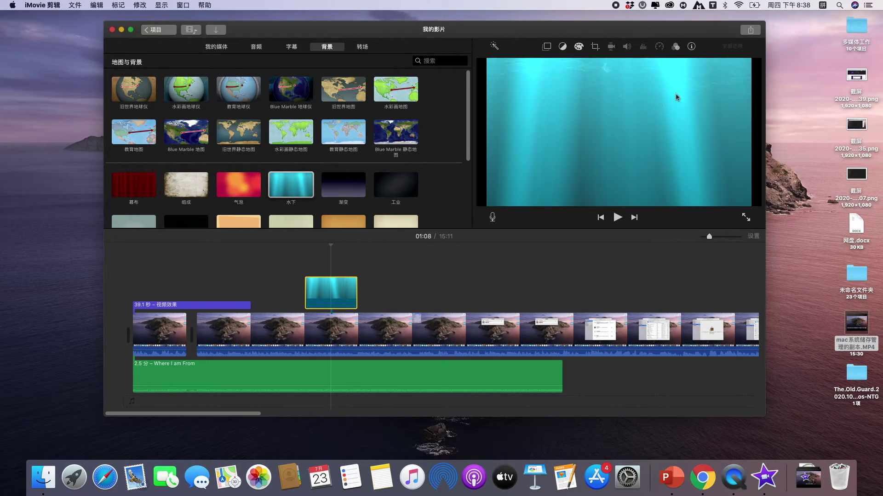
{"action": "left_click", "coordinate": [547, 47]}
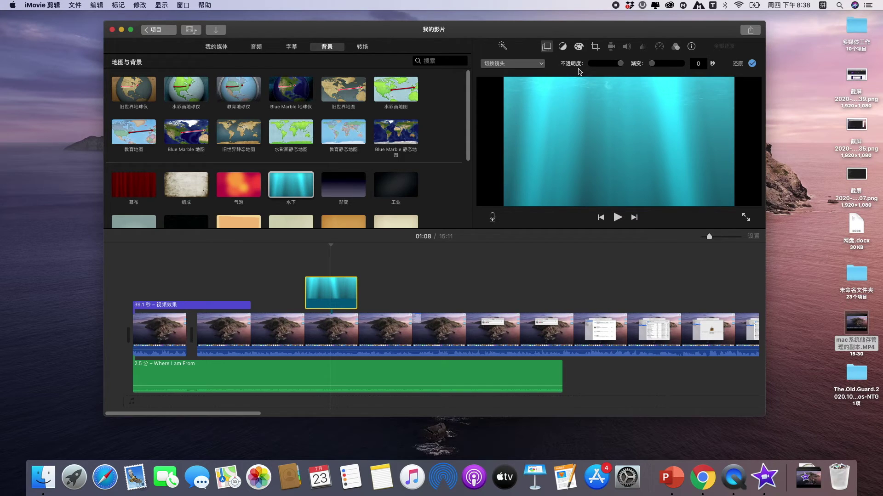
{"action": "left_click_drag", "start_coordinate": [623, 67], "coordinate": [605, 65]}
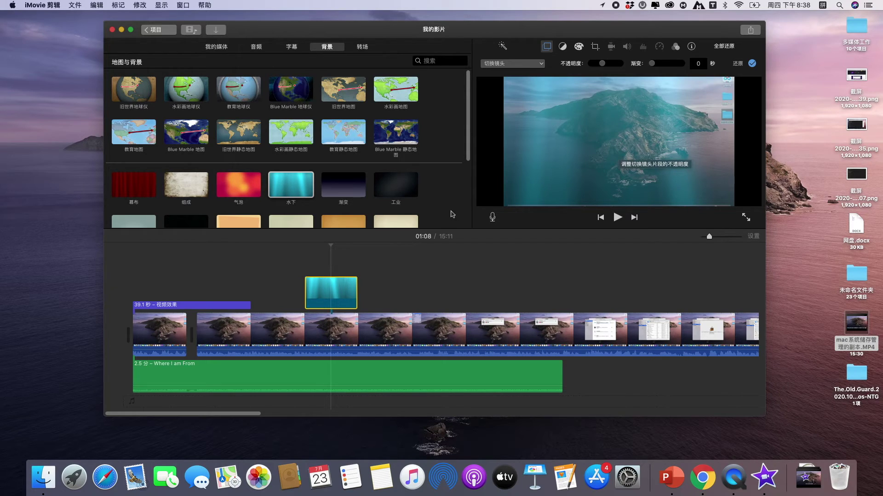
{"action": "left_click", "coordinate": [299, 267]}
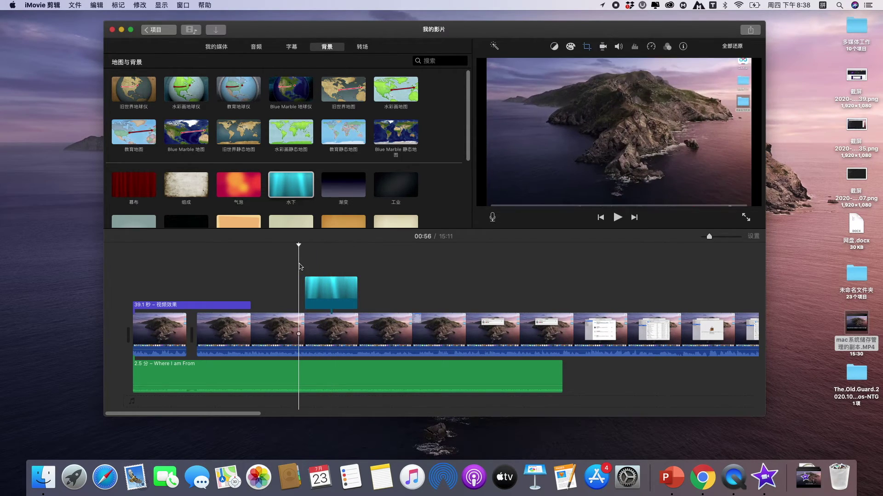
{"action": "key", "text": "space"}
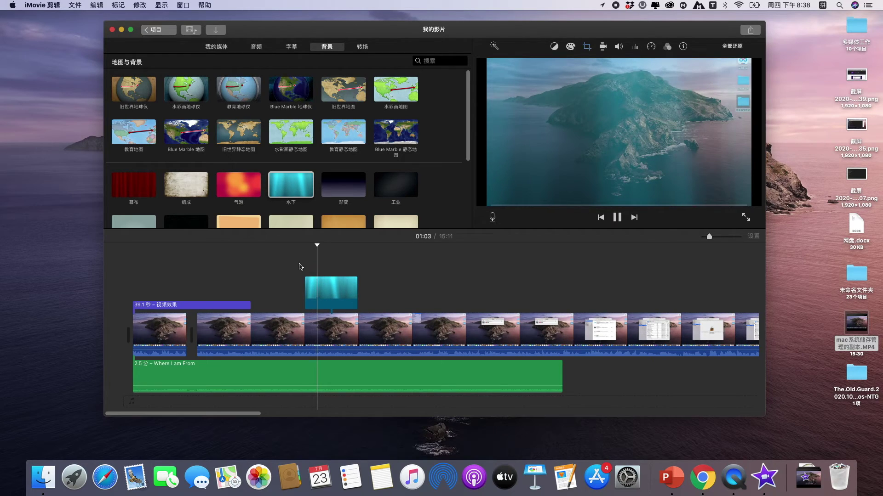
Add the 开门 transition at the cut between the first two video clips and preview it from about 00:19
{"action": "left_click", "coordinate": [339, 284]}
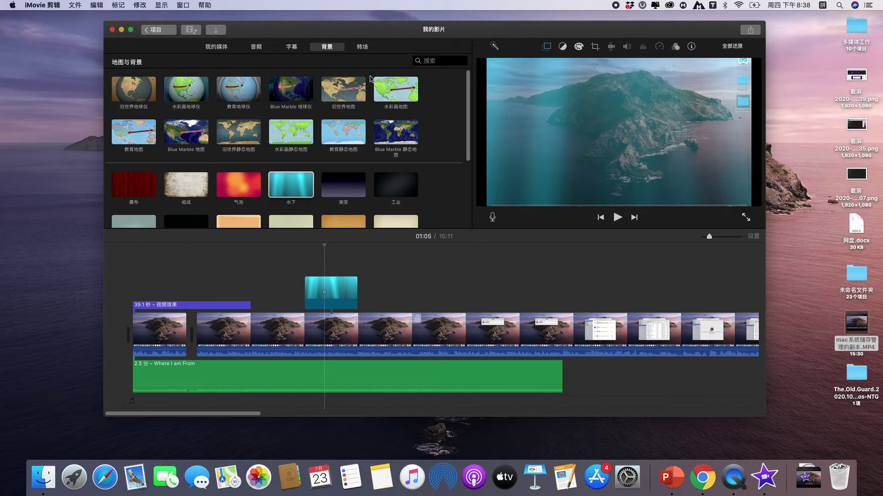
{"action": "left_click", "coordinate": [363, 47]}
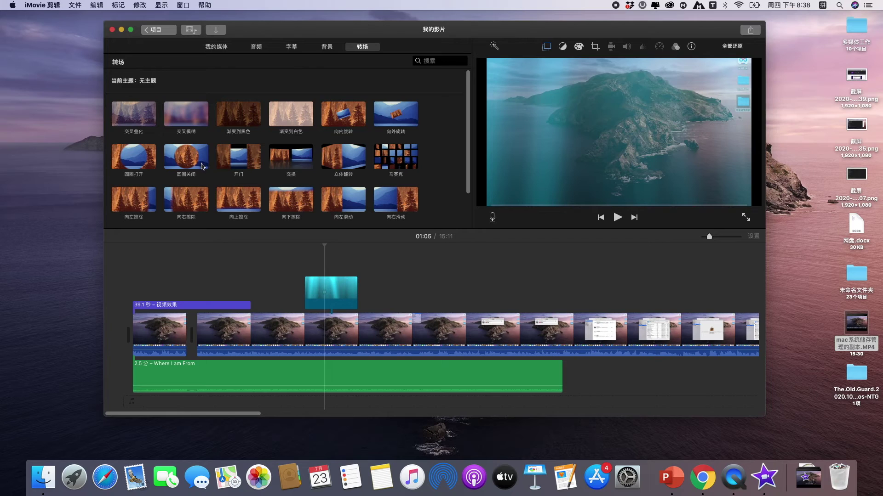
{"action": "left_click", "coordinate": [241, 161]}
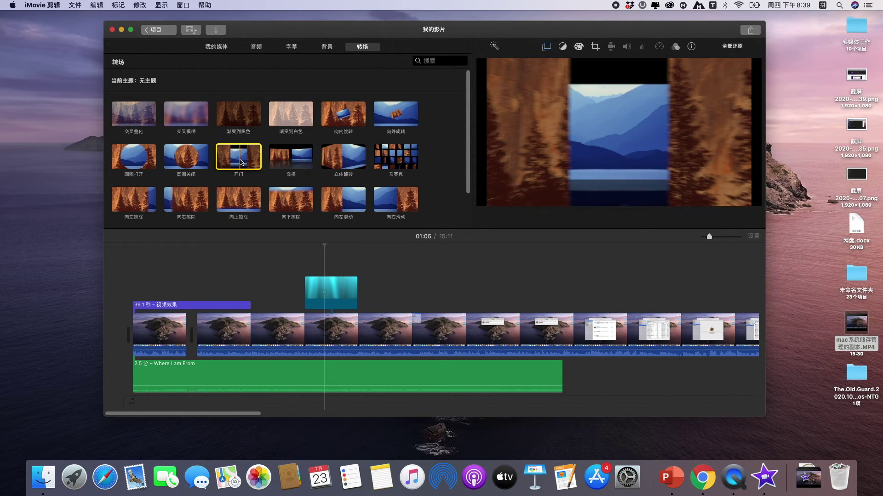
{"action": "left_click_drag", "start_coordinate": [240, 160], "coordinate": [188, 334]}
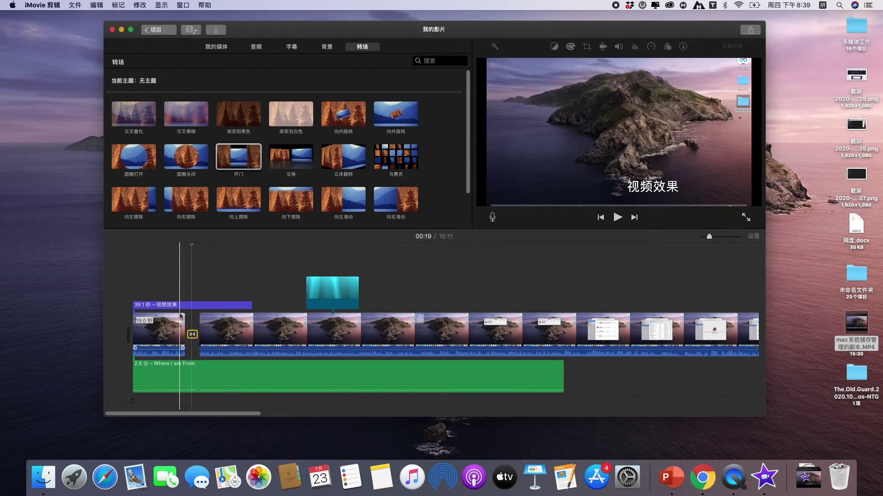
{"action": "key", "text": "space"}
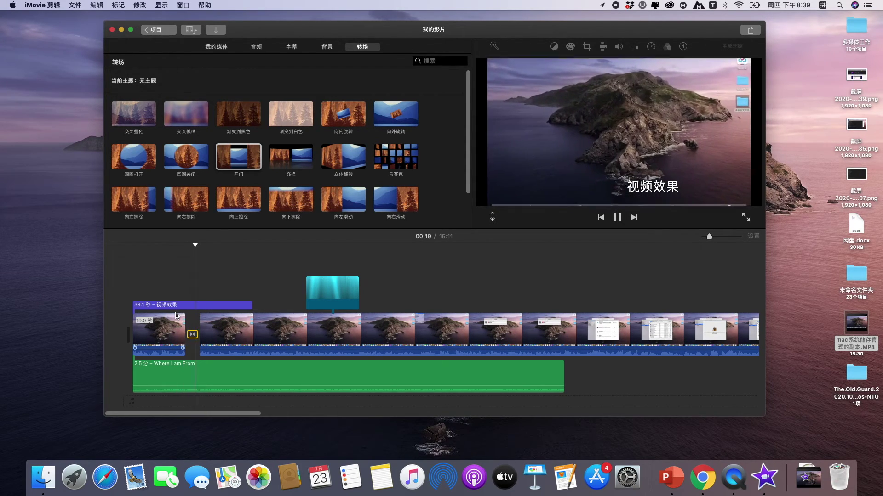
{"action": "left_click", "coordinate": [177, 283]}
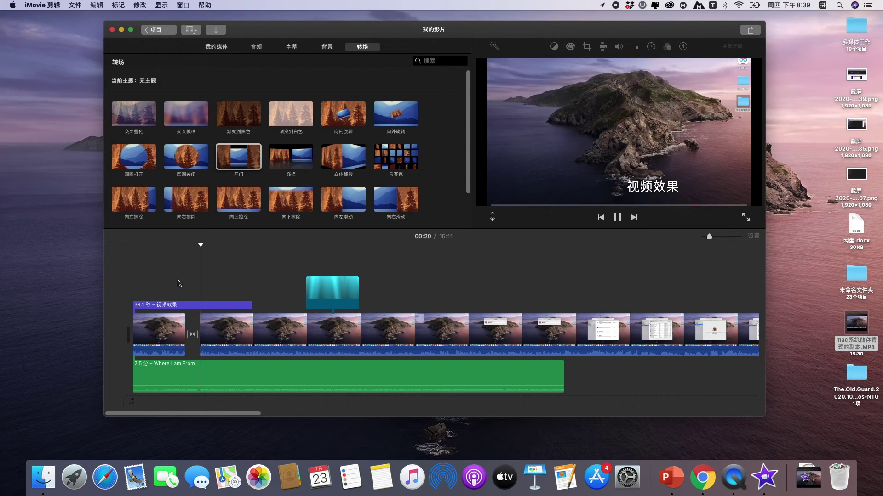
{"action": "left_click", "coordinate": [193, 304]}
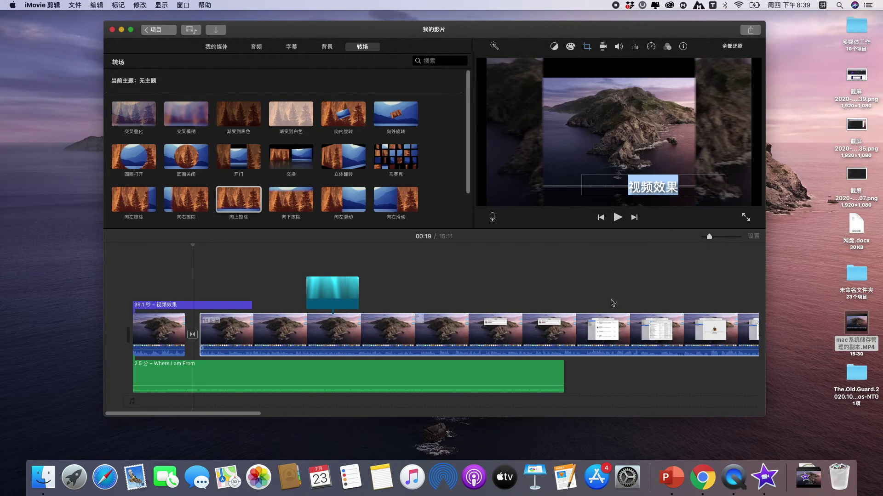
Start exporting the movie as a file with the format 视频和音频
{"action": "left_click", "coordinate": [753, 32]}
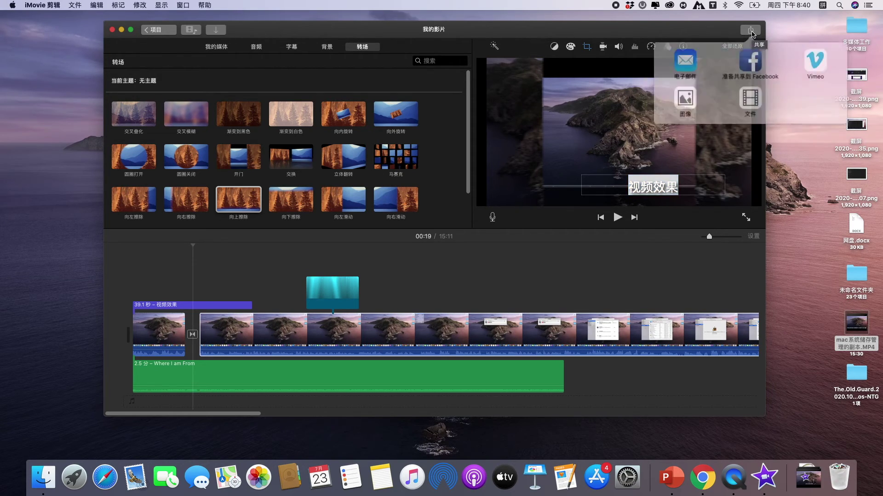
{"action": "left_click", "coordinate": [751, 96]}
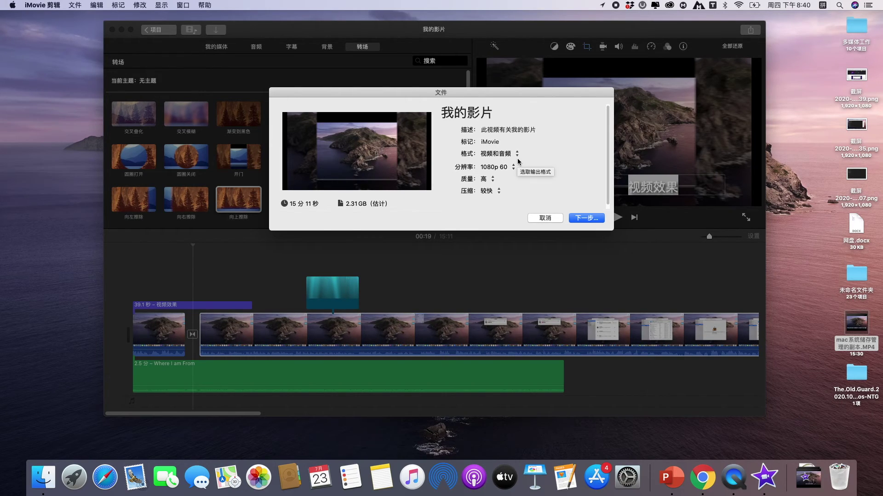
{"action": "left_click", "coordinate": [517, 158]}
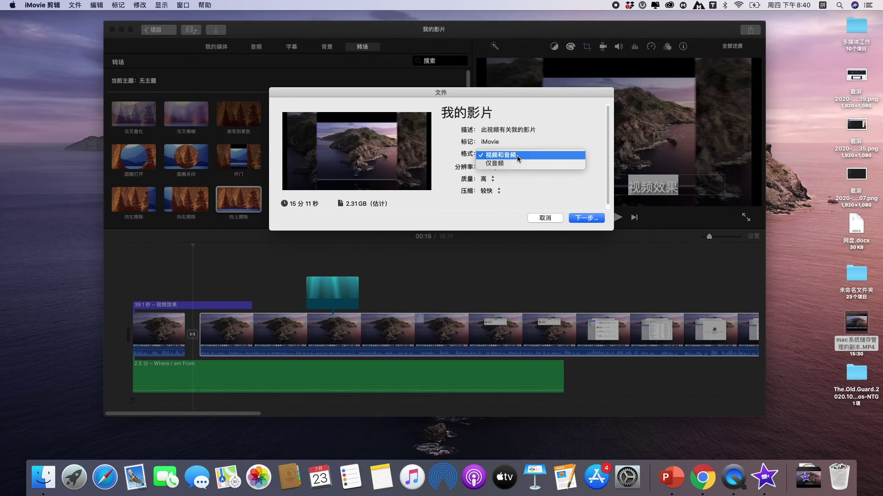
{"action": "left_click", "coordinate": [517, 157]}
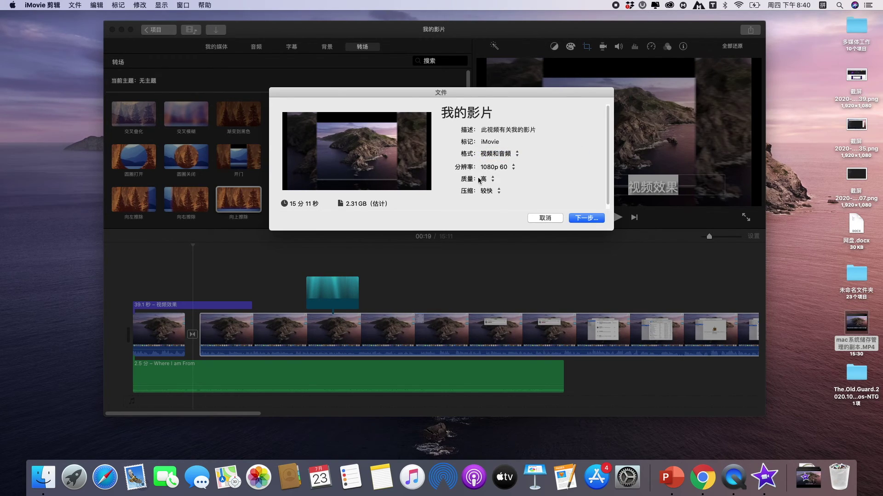
Review the available resolution, quality and compression options in the file export settings
{"action": "left_click", "coordinate": [513, 169]}
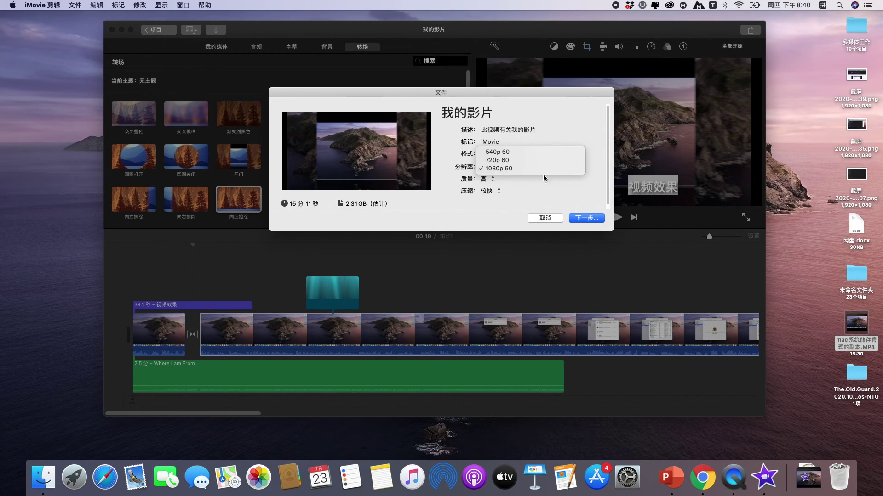
{"action": "left_click", "coordinate": [583, 198]}
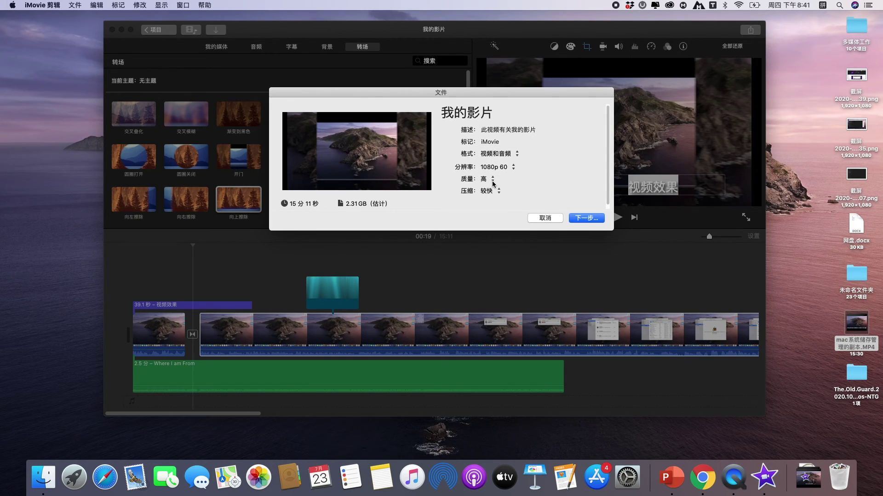
{"action": "left_click", "coordinate": [492, 180]}
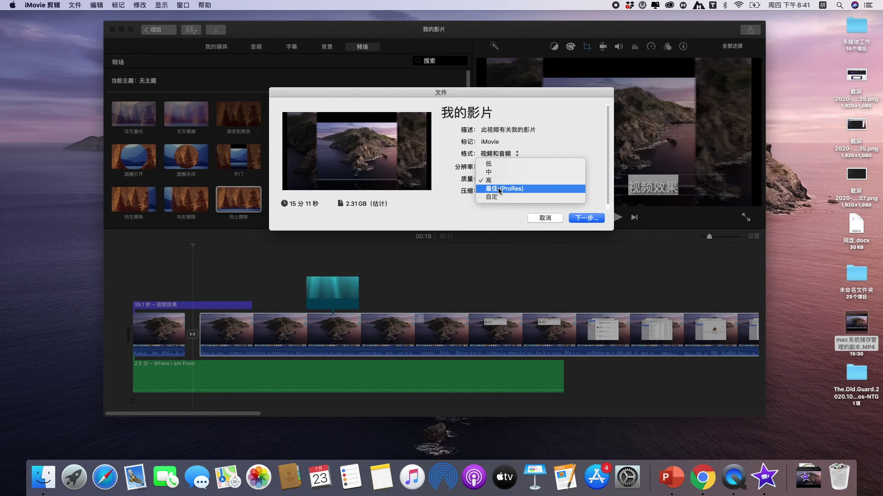
{"action": "left_click", "coordinate": [500, 215]}
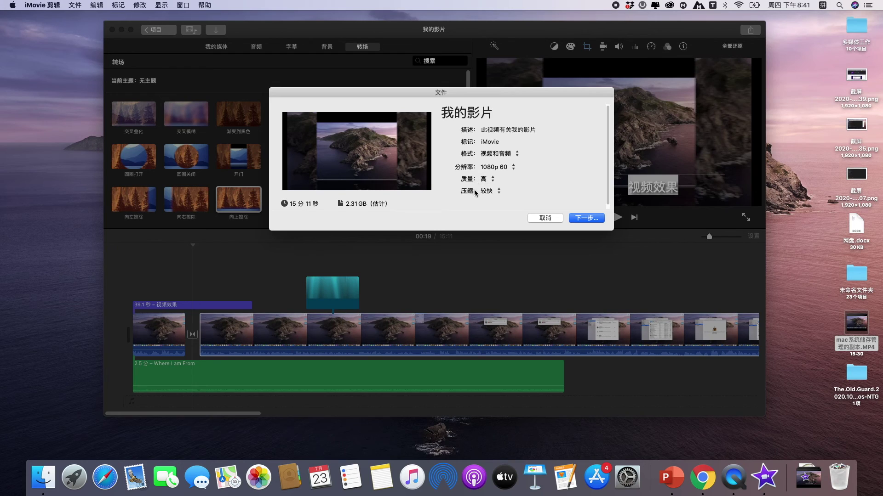
{"action": "left_click", "coordinate": [499, 192]}
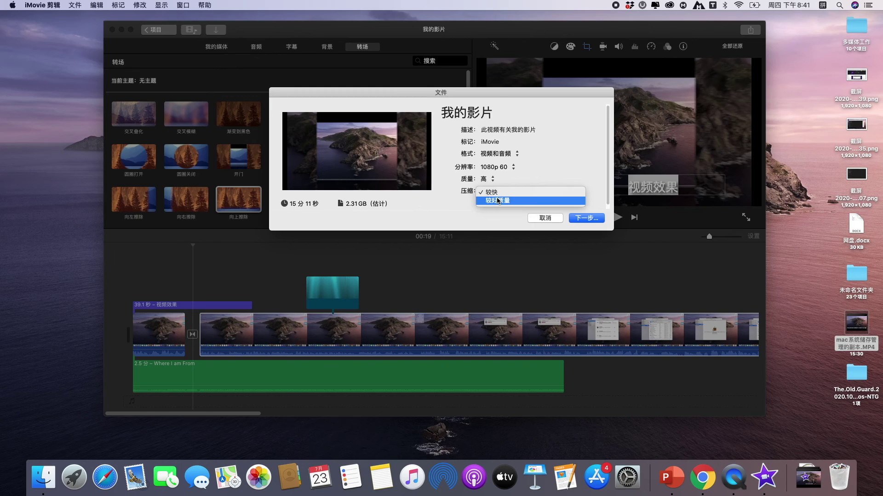
{"action": "left_click", "coordinate": [577, 228]}
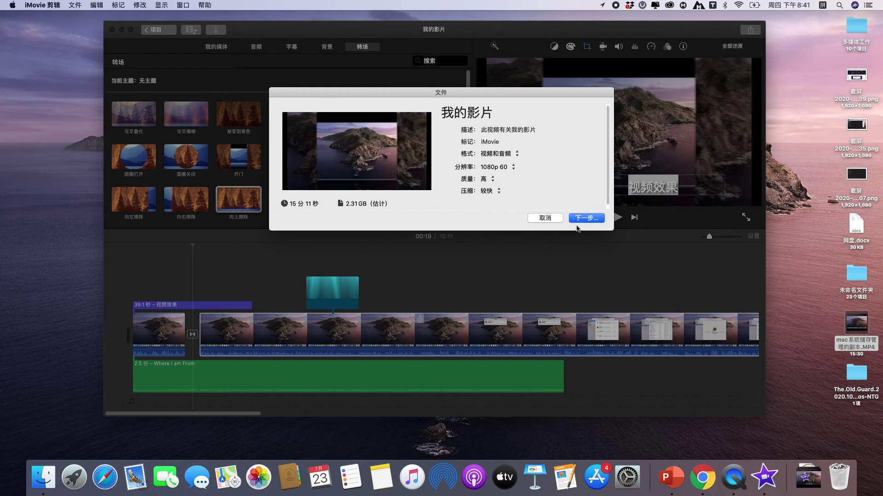